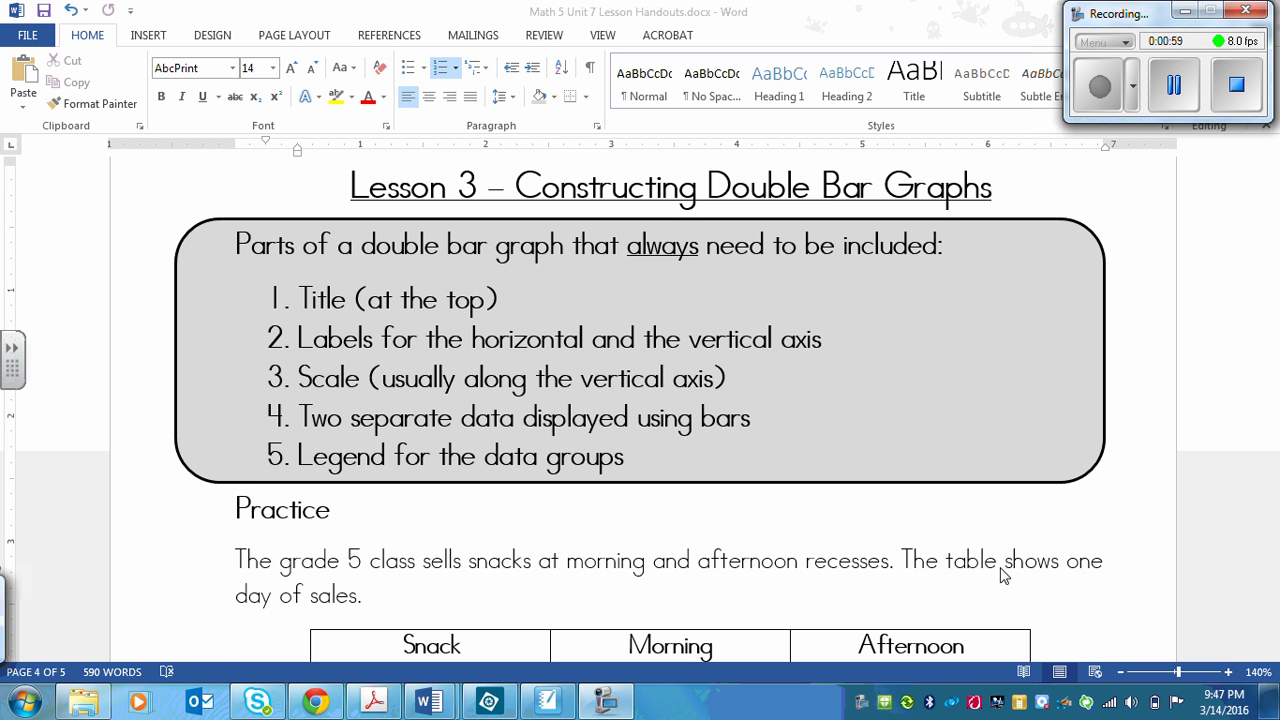
Read through the double bar graph handout, including the snack sales table and the numbered construction steps
{"action": "left_click_drag", "start_coordinate": [1273, 480], "coordinate": [1275, 503]}
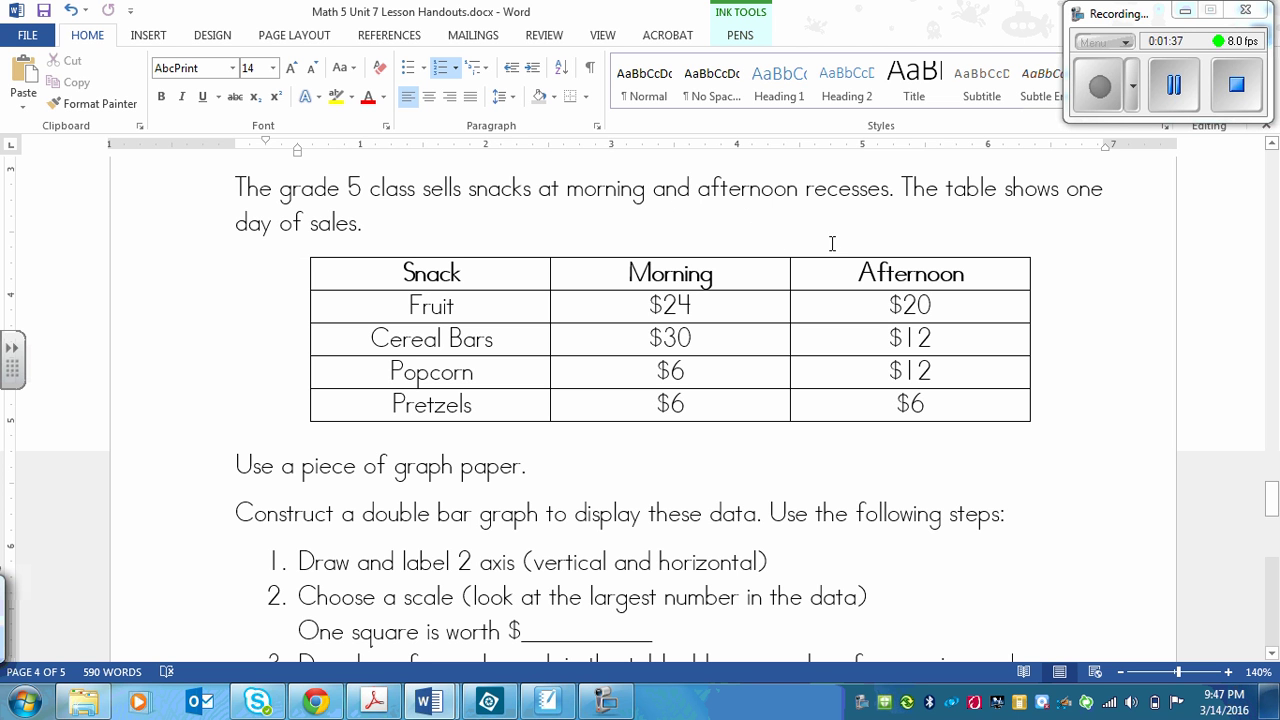
{"action": "left_click", "coordinate": [1203, 100]}
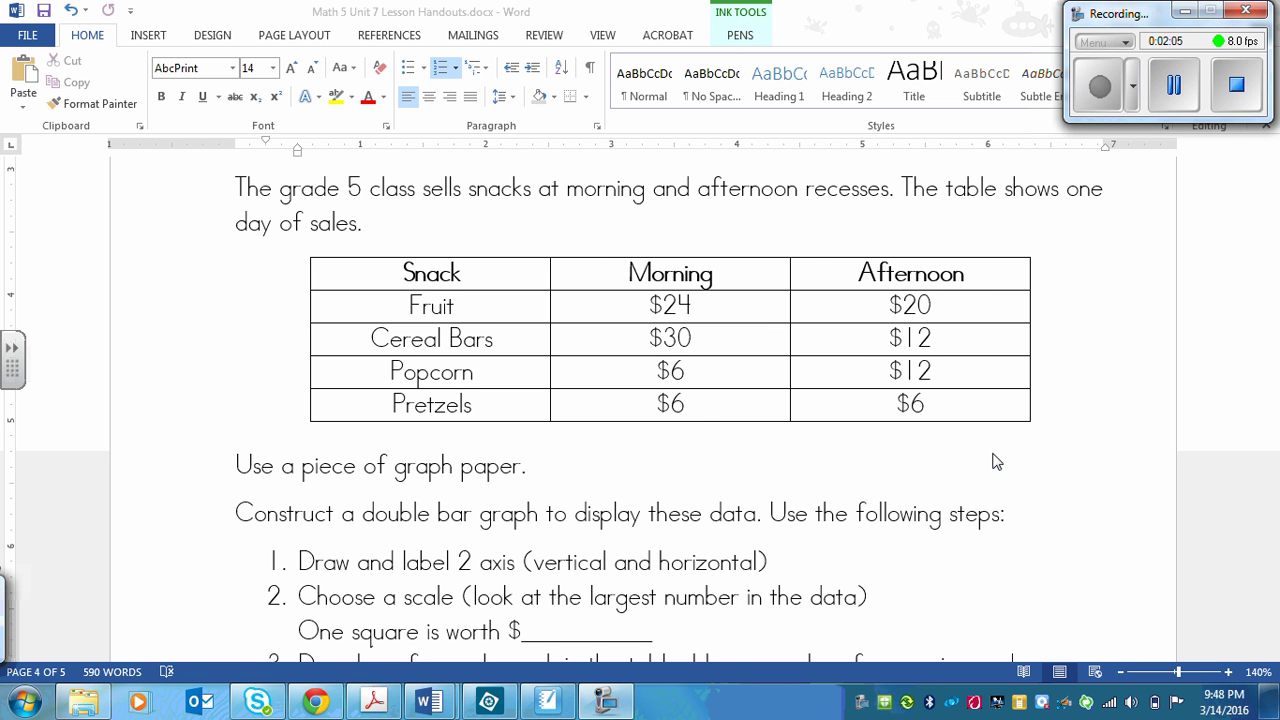
{"action": "left_click", "coordinate": [1095, 440]}
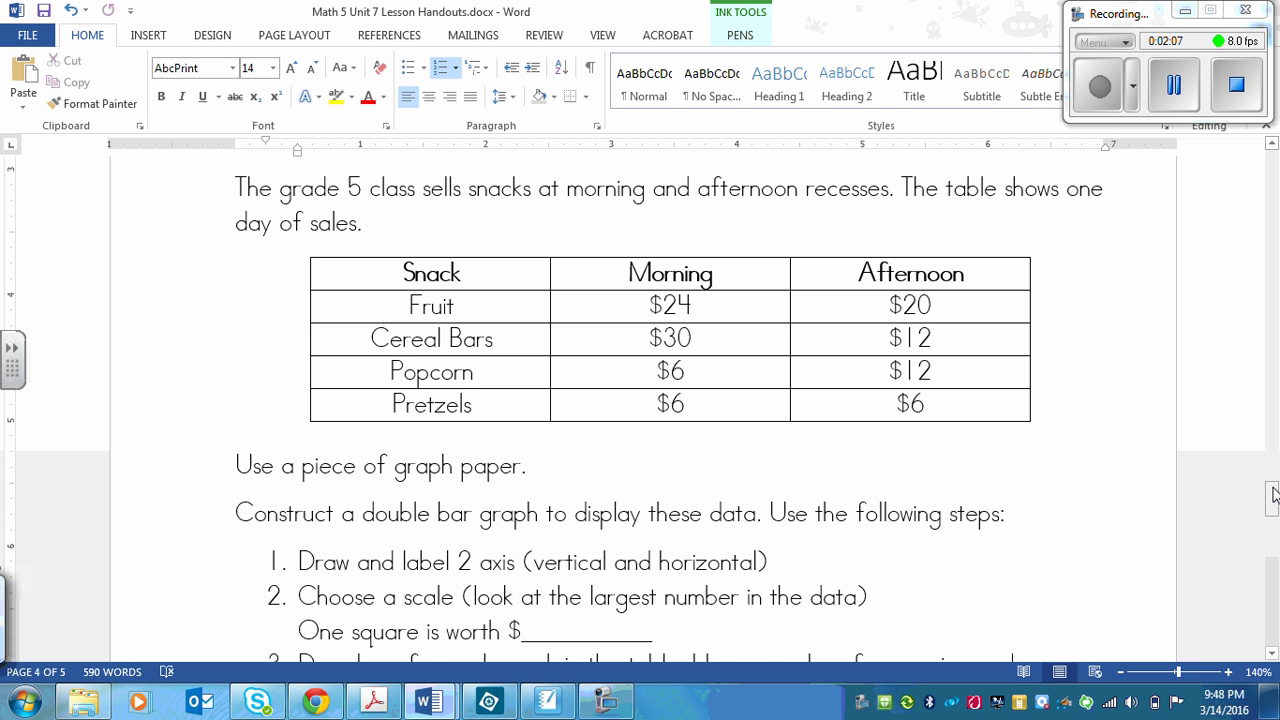
{"action": "left_click_drag", "start_coordinate": [1273, 497], "coordinate": [1273, 508]}
{"action": "left_click", "coordinate": [524, 517]}
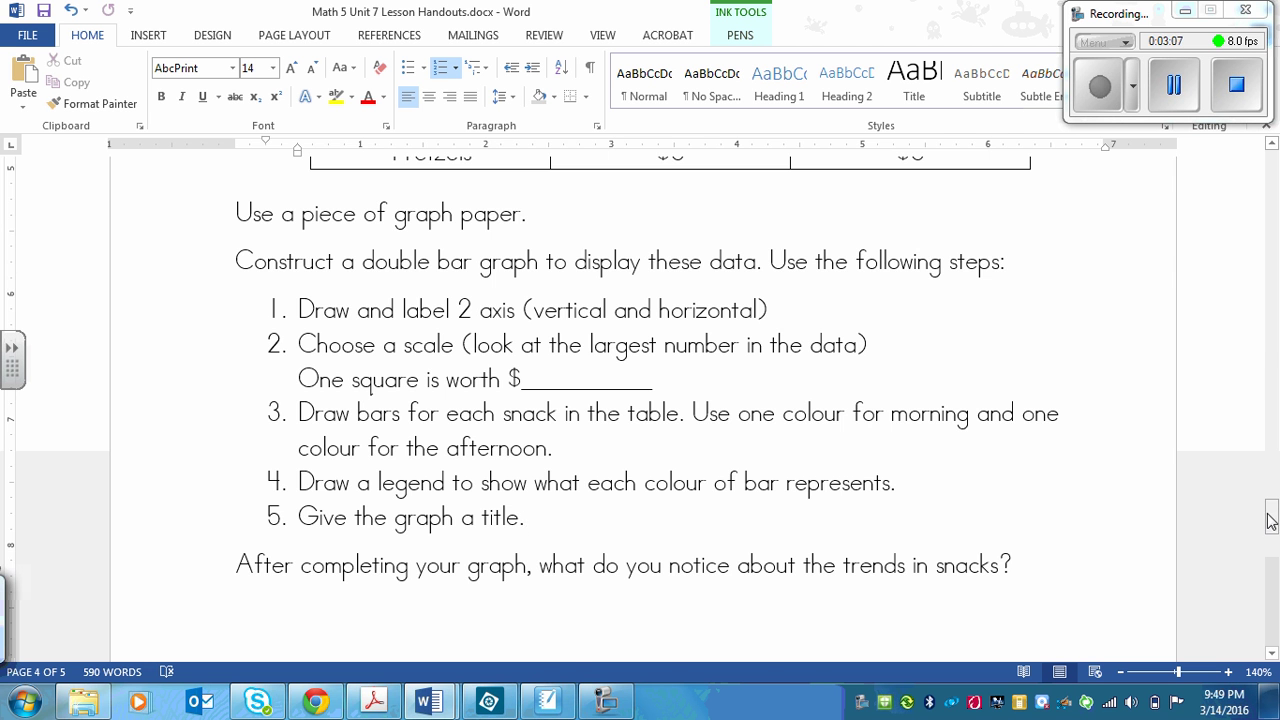
{"action": "left_click_drag", "start_coordinate": [1266, 507], "coordinate": [1273, 510]}
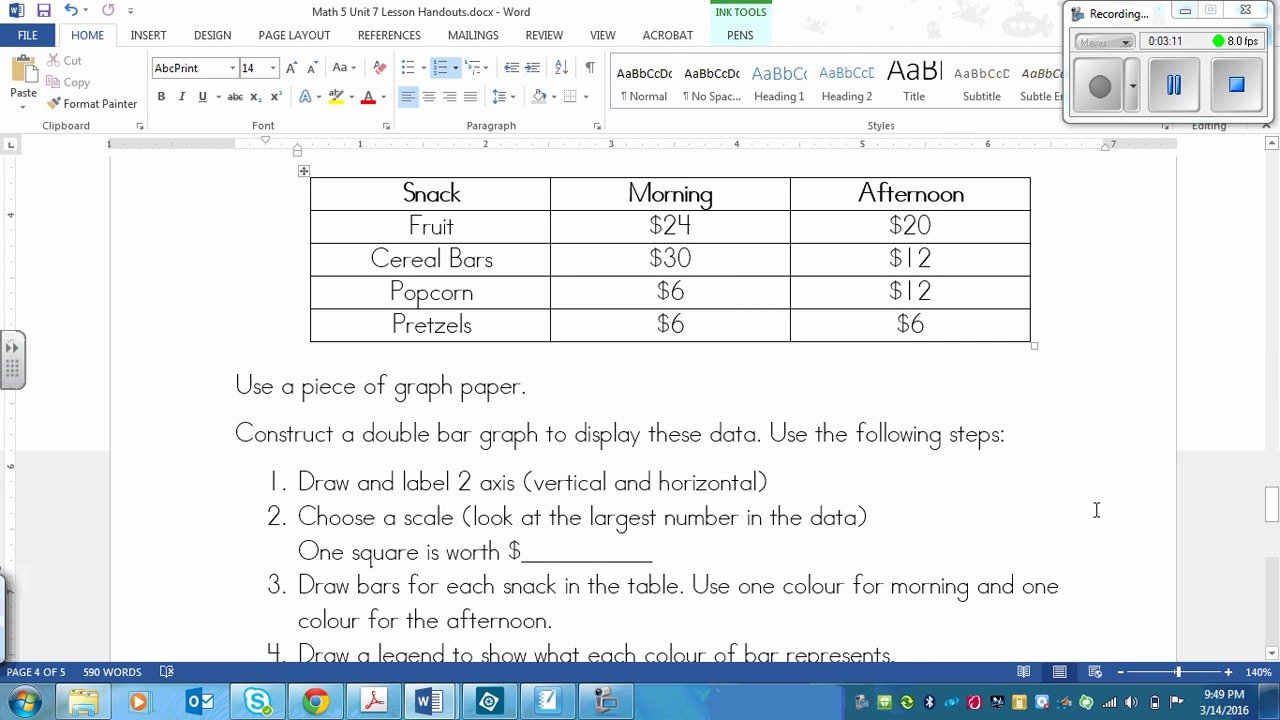
{"action": "left_click_drag", "start_coordinate": [1273, 510], "coordinate": [1272, 510]}
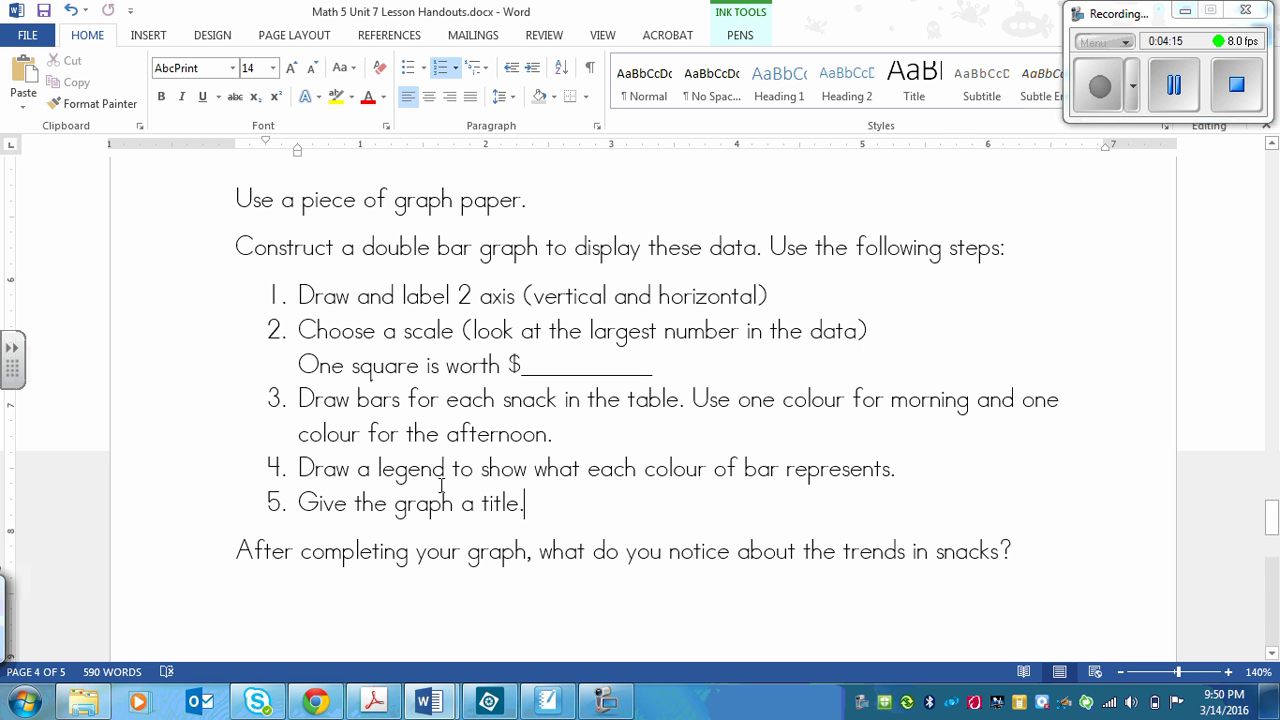
Switch to Photoshop Elements, collapse the tool options, and show the Shape 1 and Shape 2 layers containing the graph's axes
{"action": "left_click", "coordinate": [488, 701]}
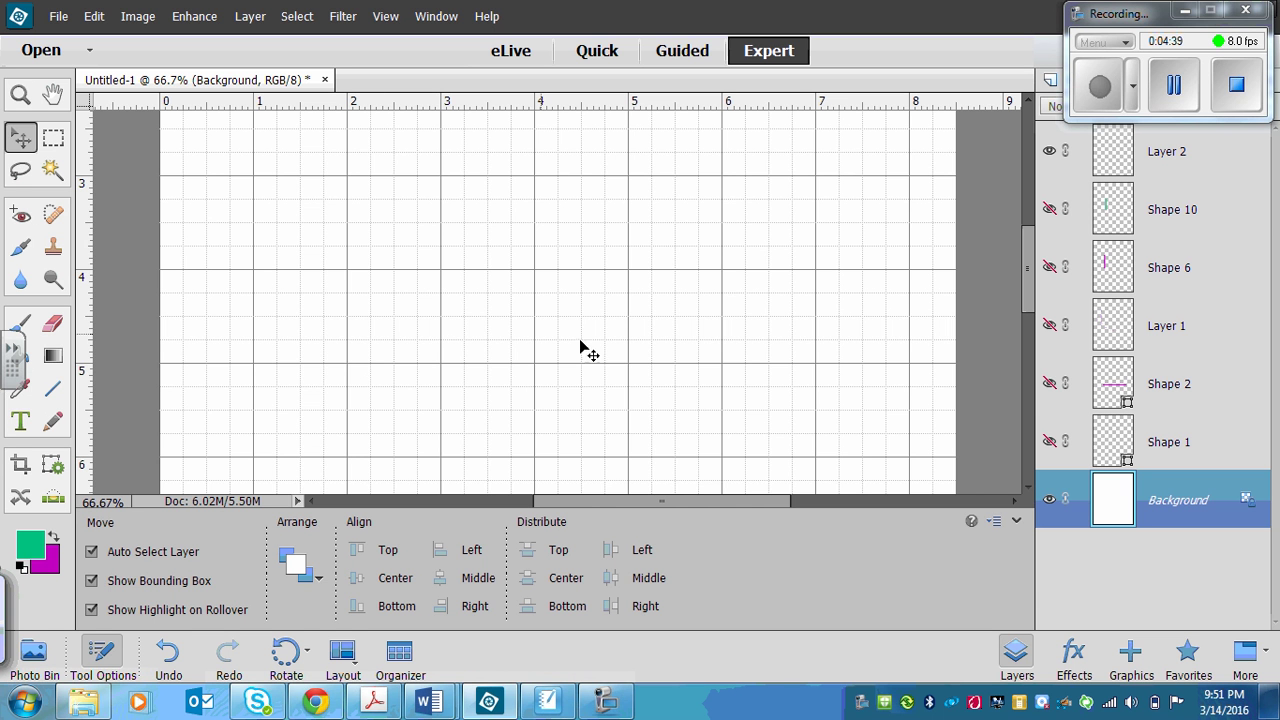
{"action": "left_click", "coordinate": [1016, 521]}
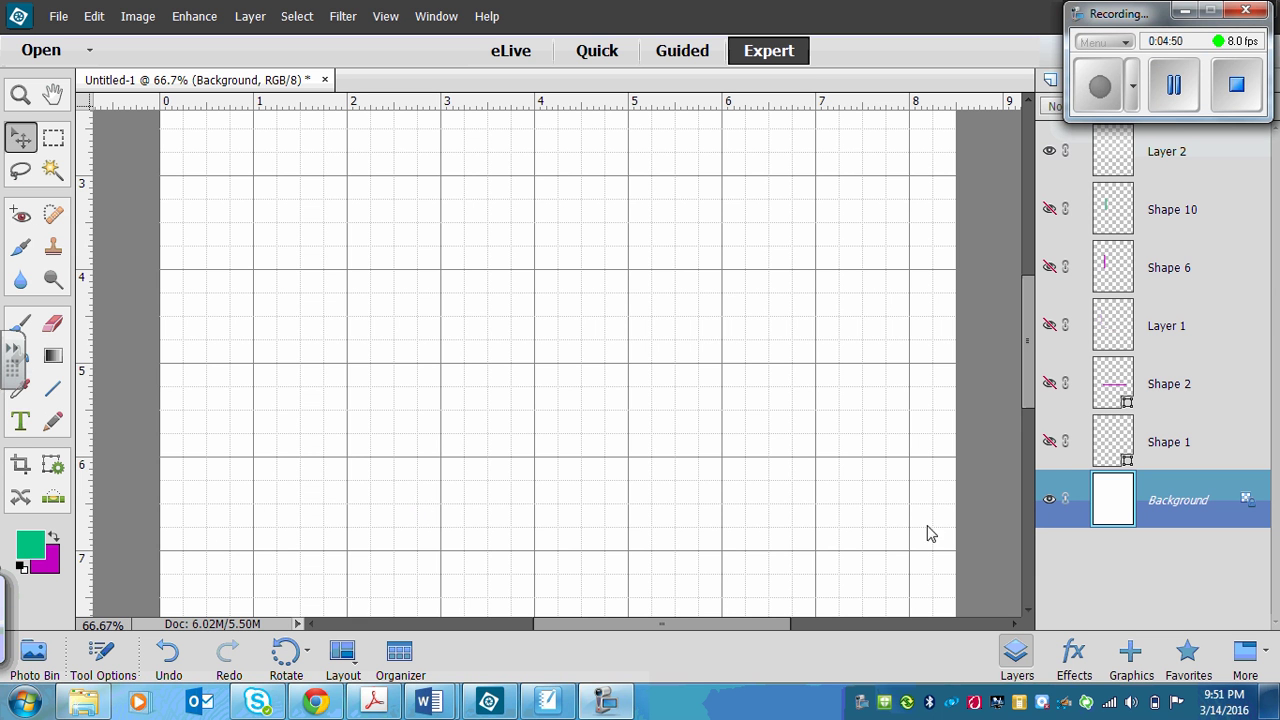
{"action": "left_click", "coordinate": [1049, 442]}
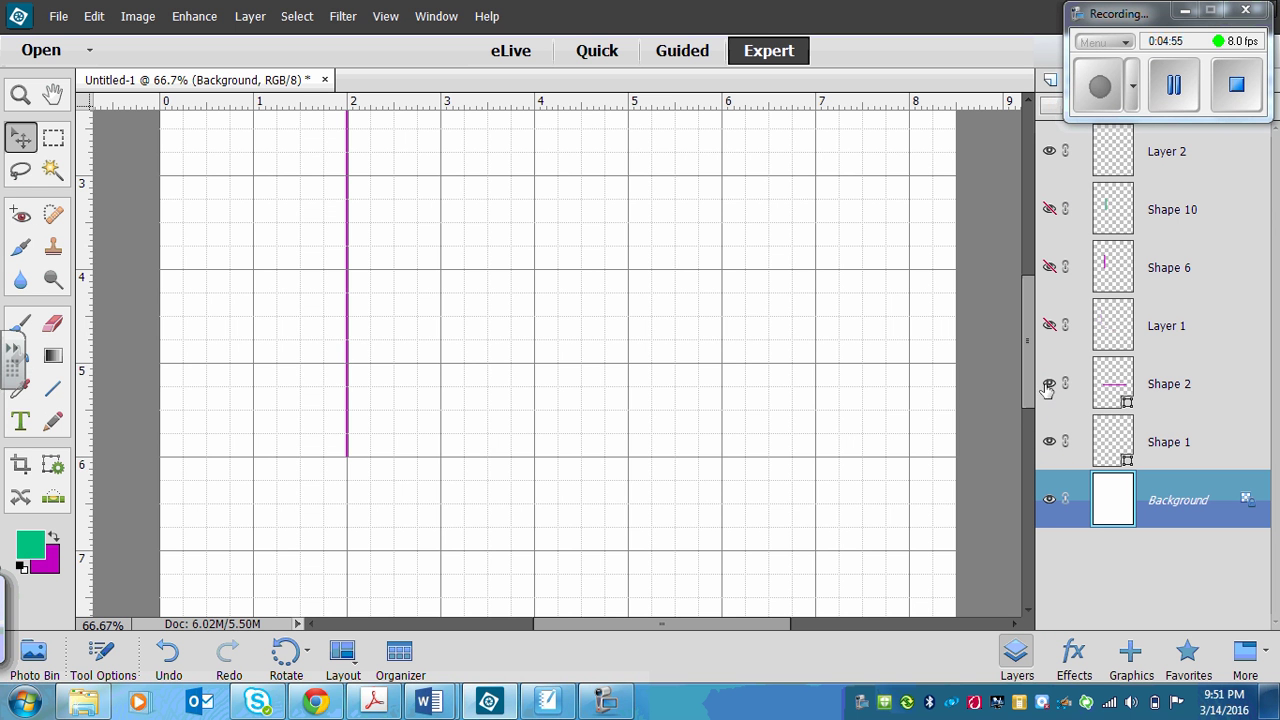
{"action": "left_click", "coordinate": [1048, 387]}
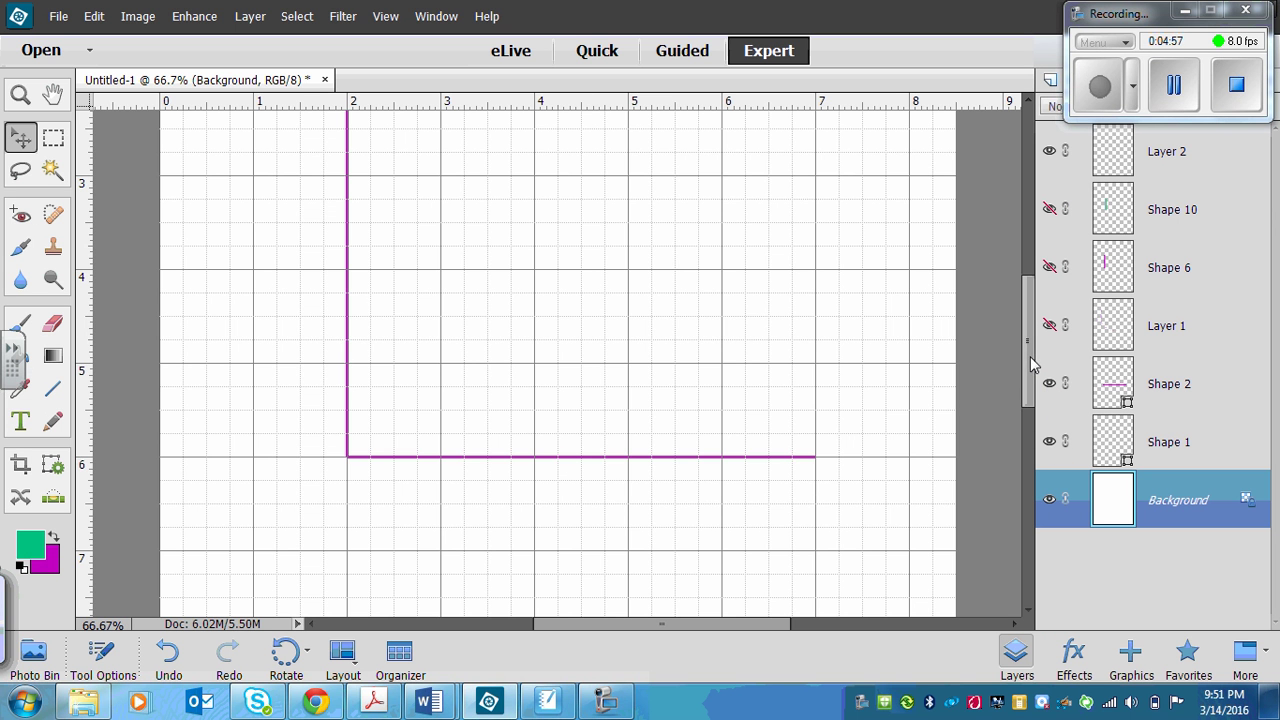
Show Layer 1, which holds the handwritten axis labels and the sales scale
{"action": "scroll", "coordinate": [1030, 365], "scroll_direction": "up", "scroll_amount": 3}
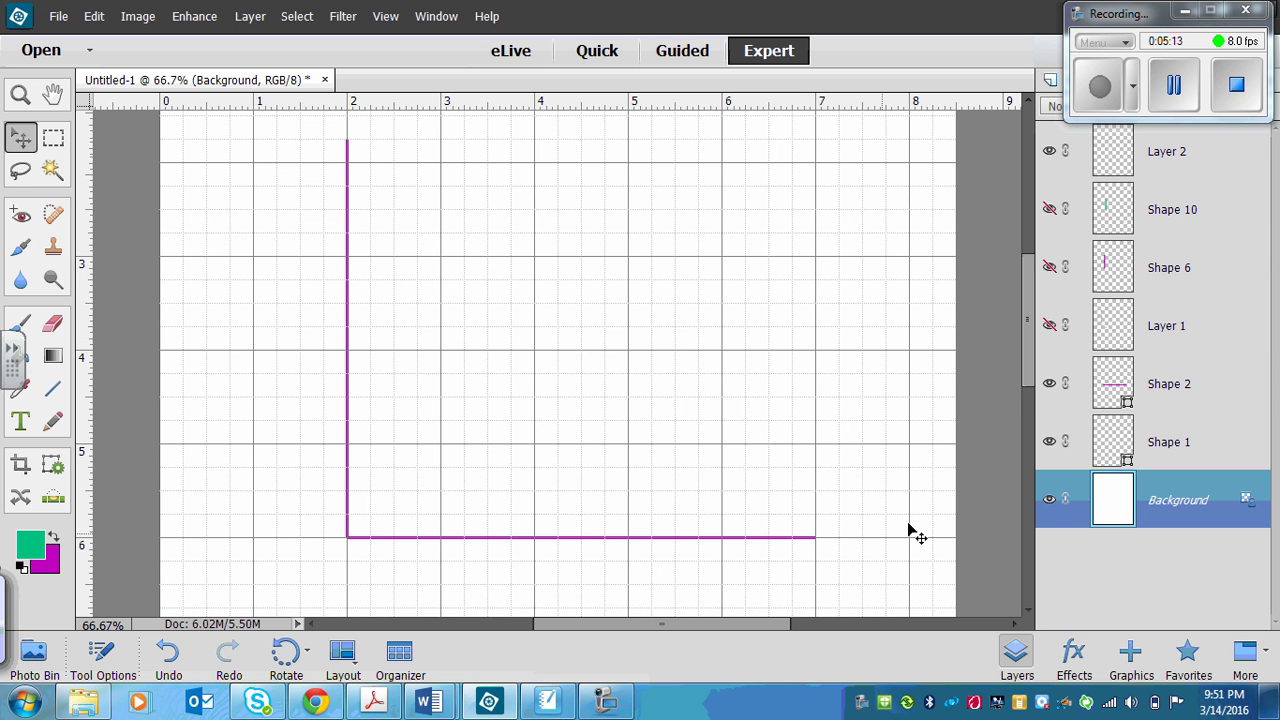
{"action": "left_click", "coordinate": [1049, 326]}
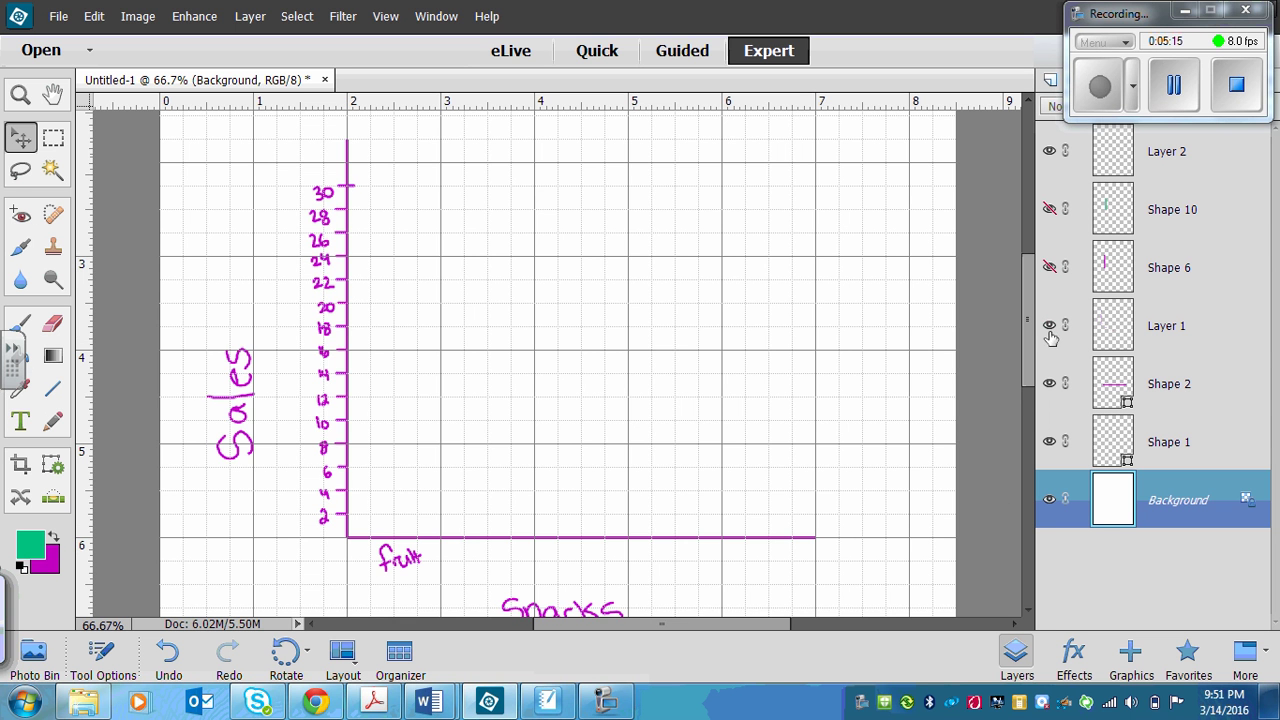
{"action": "scroll", "coordinate": [1030, 325], "scroll_direction": "down", "scroll_amount": 3}
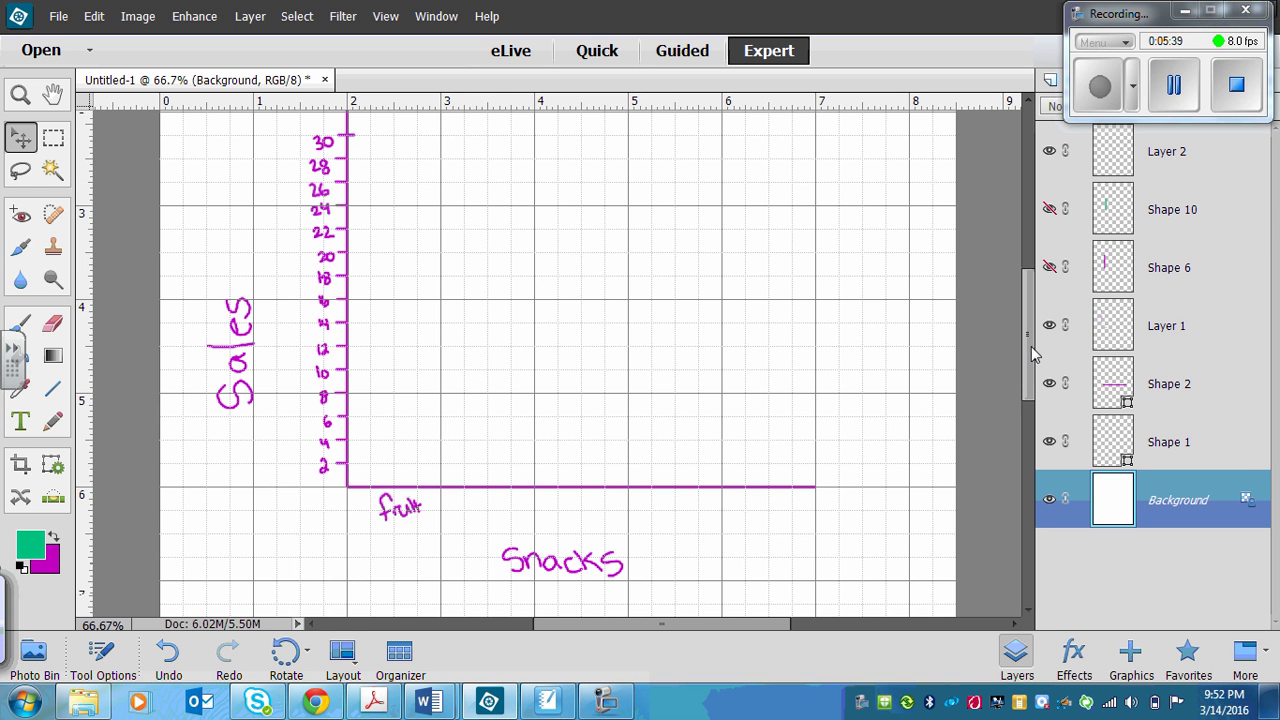
{"action": "left_click_drag", "start_coordinate": [1034, 352], "coordinate": [1030, 341]}
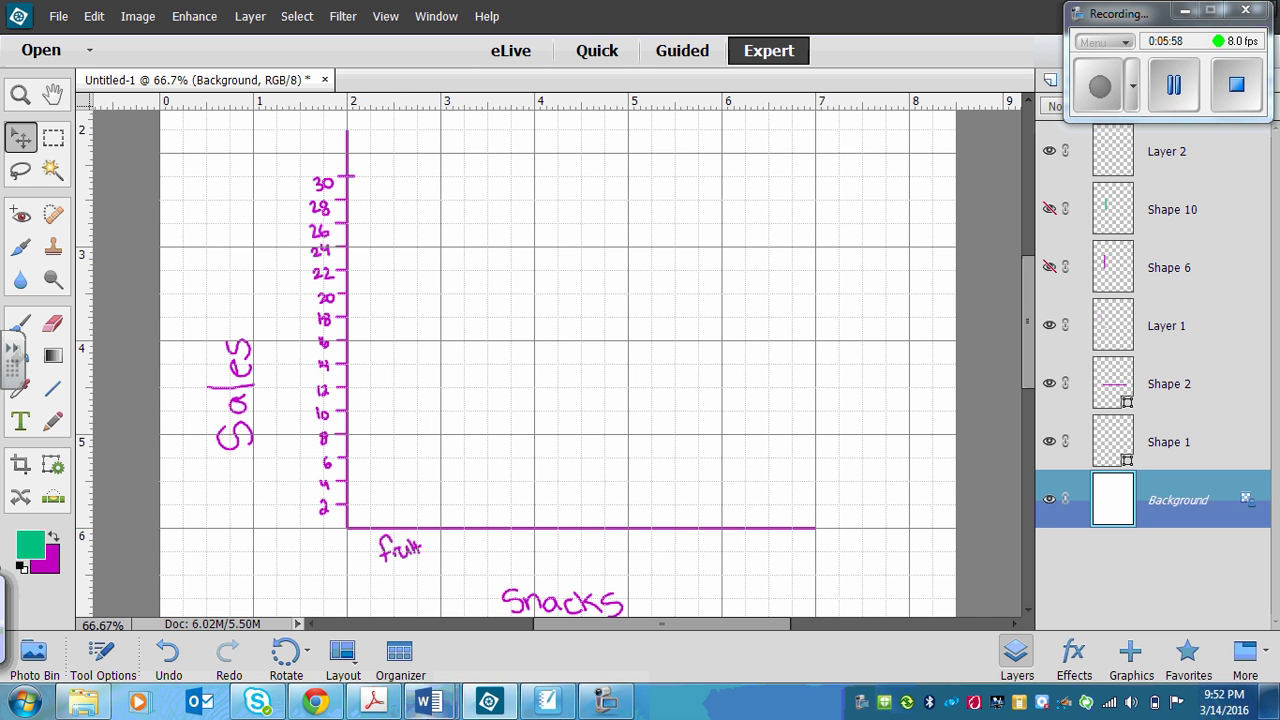
Switch to the Math 5 Unit 7 Lesson Handouts document in Word and check the fruit sales in the snack table
{"action": "mouse_move", "coordinate": [428, 702]}
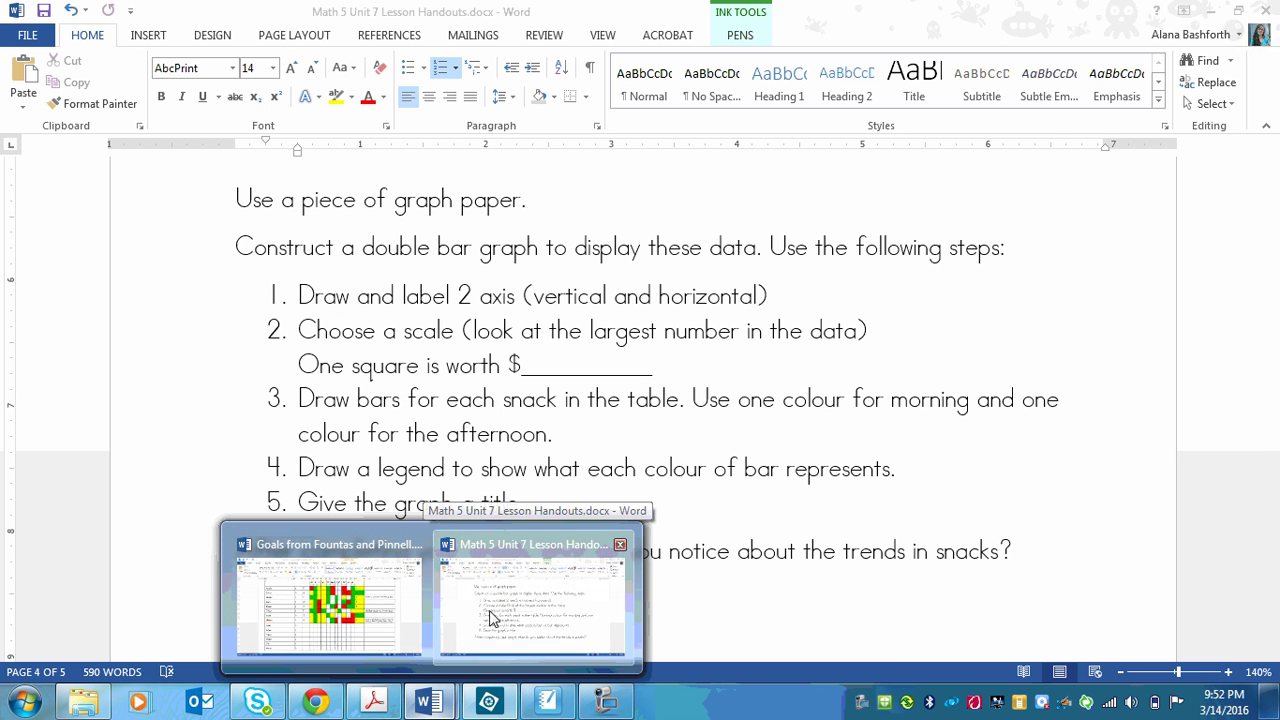
{"action": "left_click", "coordinate": [484, 624]}
{"action": "left_click_drag", "start_coordinate": [1270, 532], "coordinate": [1270, 513]}
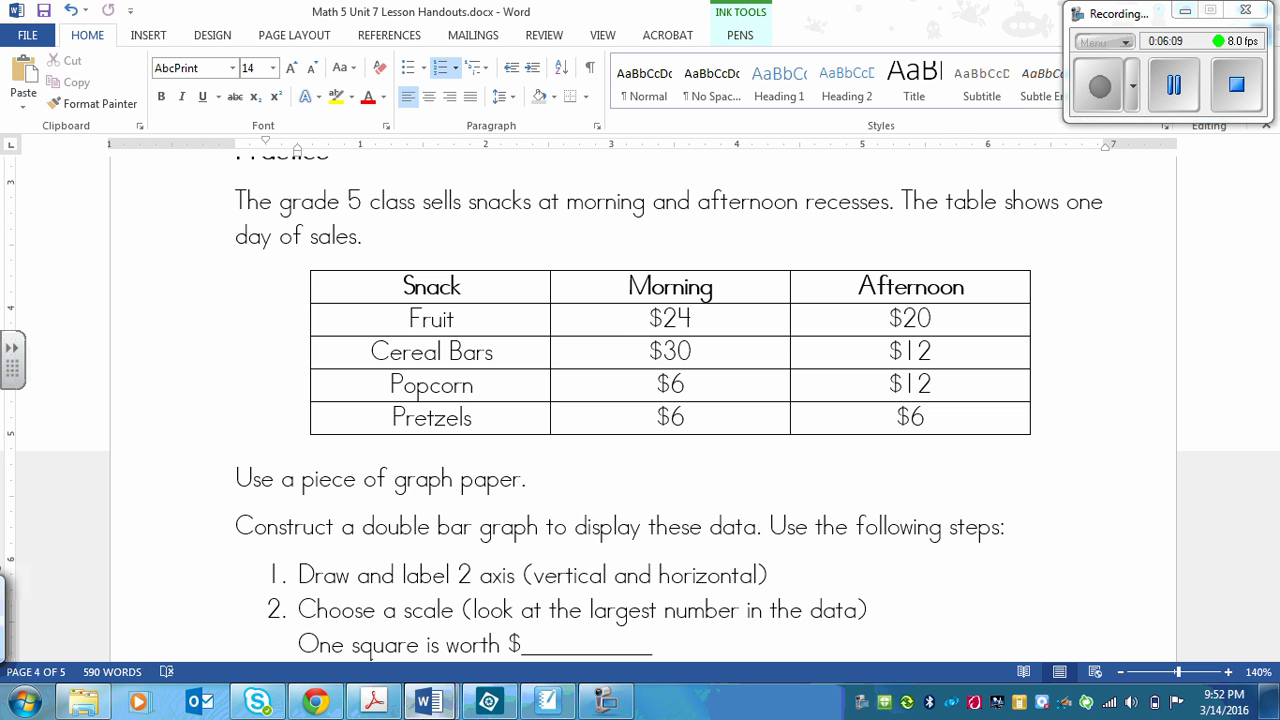
Return to Photoshop Elements and show the Shape 6 and Shape 10 layers containing the two fruit bars
{"action": "left_click", "coordinate": [488, 701]}
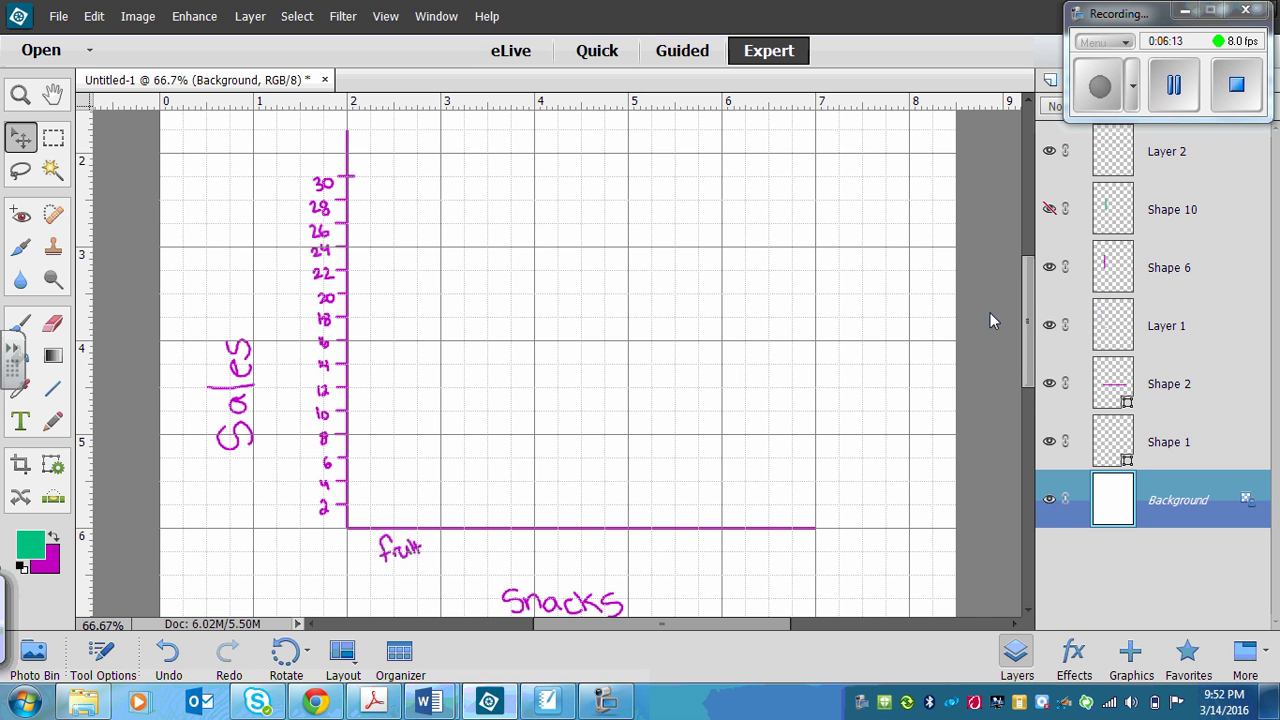
{"action": "left_click", "coordinate": [1049, 267]}
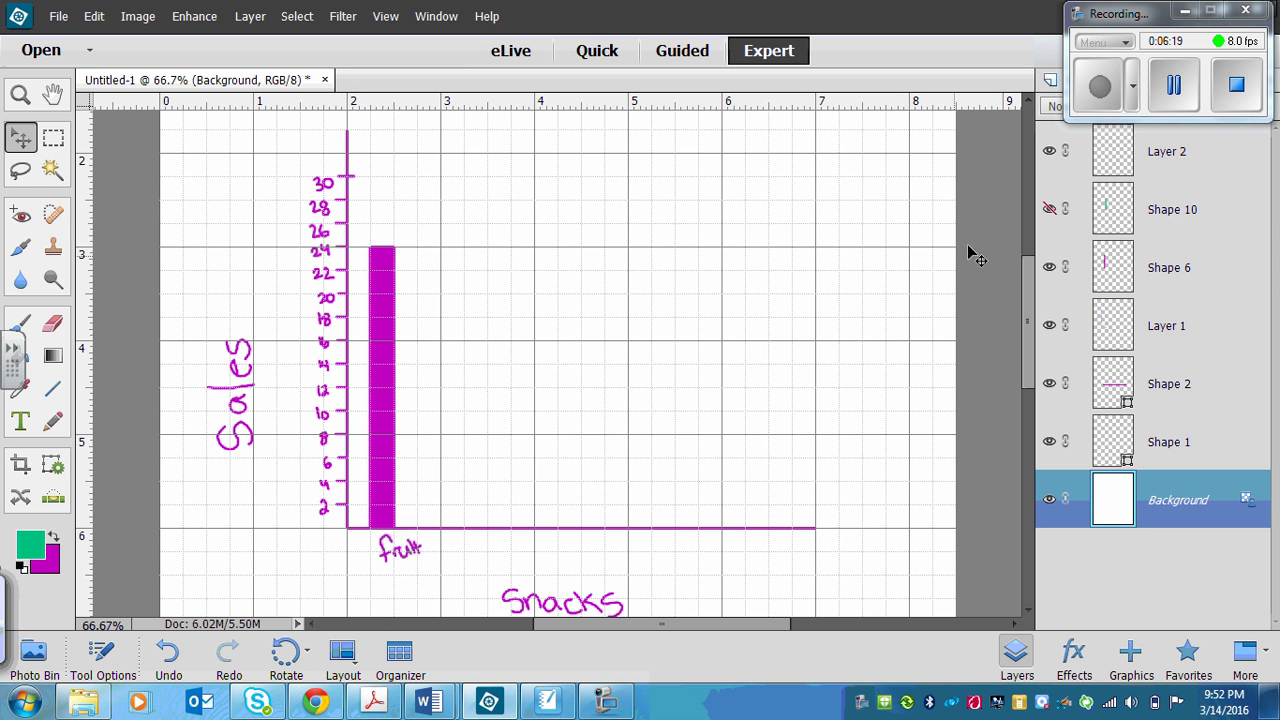
{"action": "left_click", "coordinate": [1049, 209]}
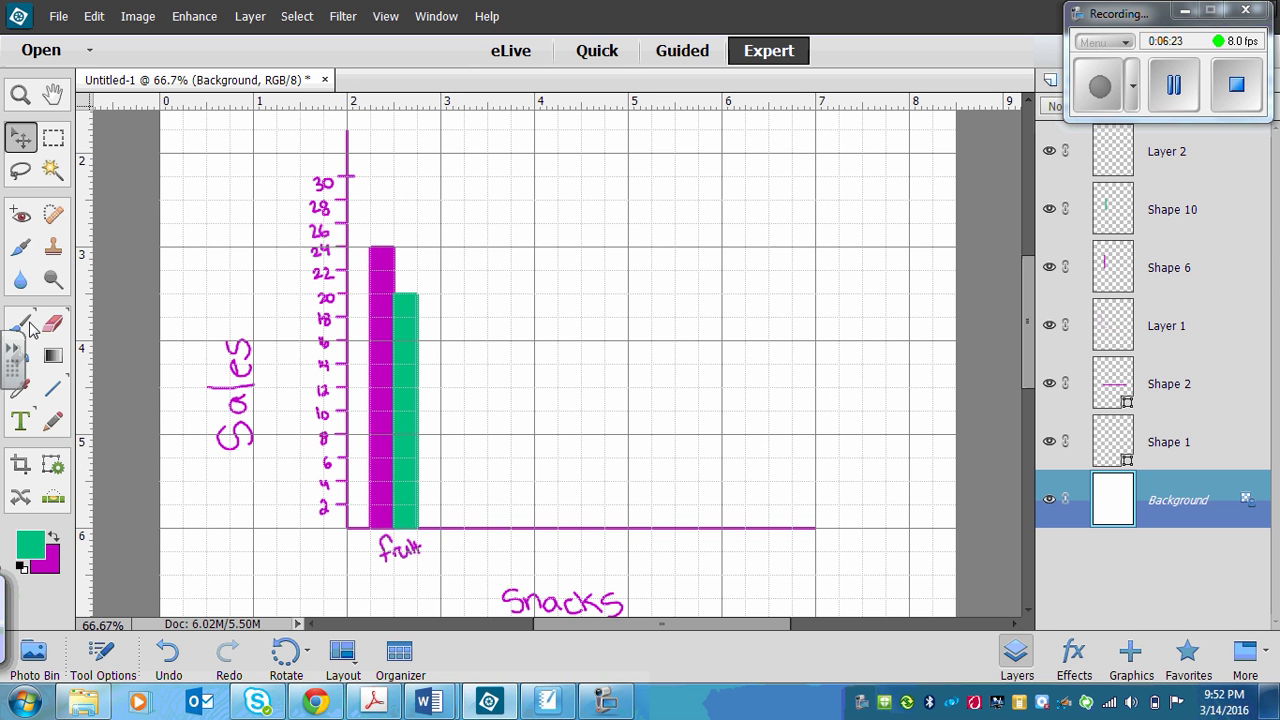
Brush a green square outline and a purple one beneath it as legend boxes, below the far end of the horizontal axis
{"action": "left_click", "coordinate": [24, 324]}
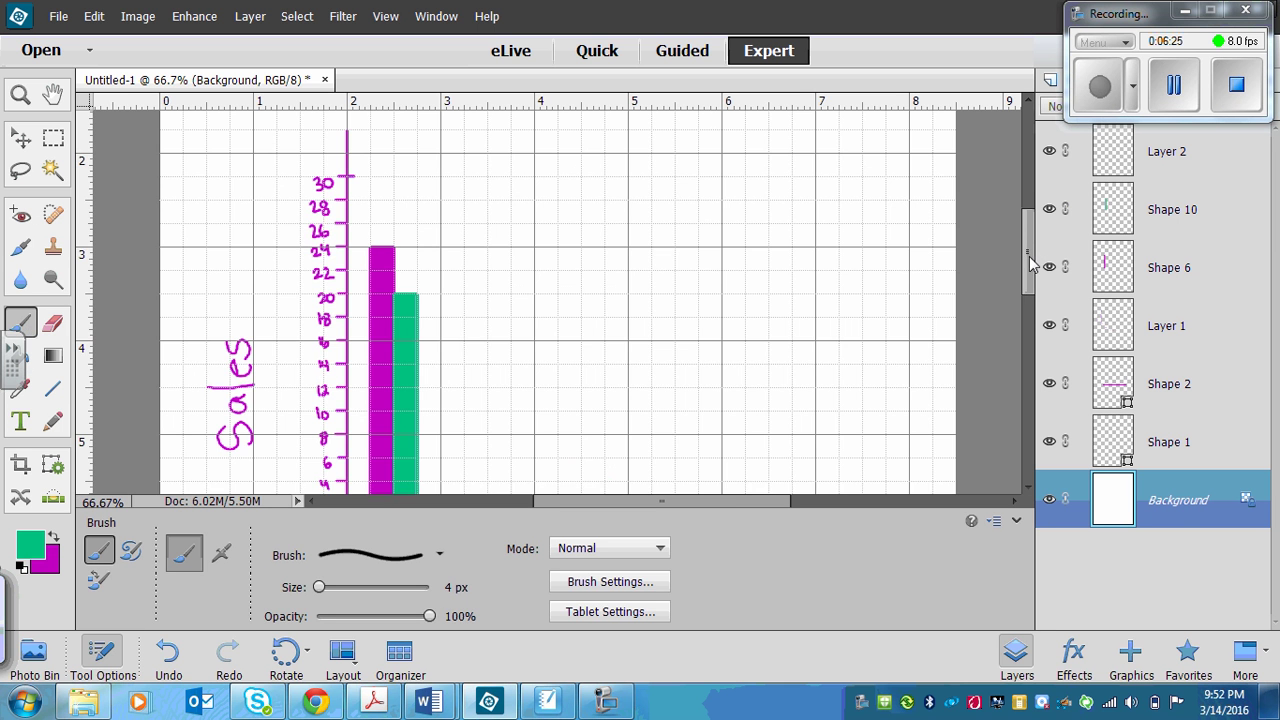
{"action": "left_click_drag", "start_coordinate": [1028, 243], "coordinate": [1035, 315]}
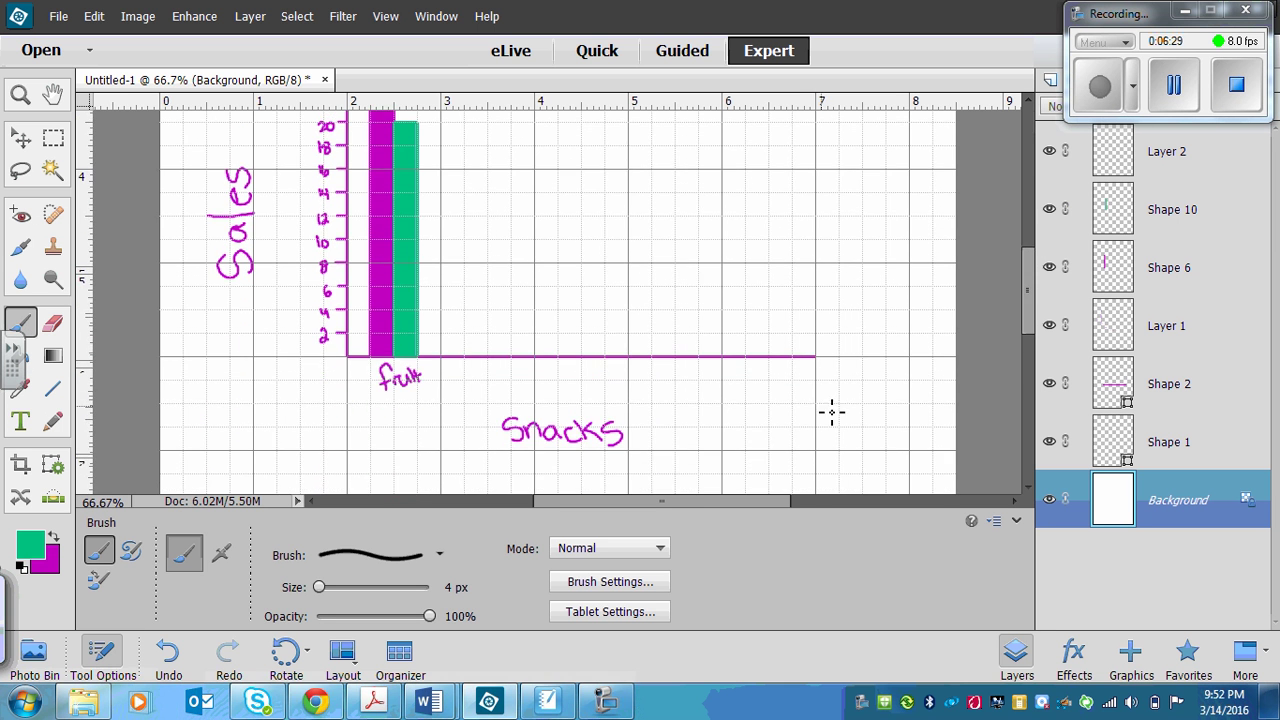
{"action": "mouse_move", "coordinate": [822, 390]}
{"action": "left_mouse_down"}
{"action": "mouse_move", "coordinate": [820, 414]}
{"action": "mouse_move", "coordinate": [840, 412]}
{"action": "mouse_move", "coordinate": [839, 386]}
{"action": "mouse_move", "coordinate": [816, 380]}
{"action": "left_mouse_up"}
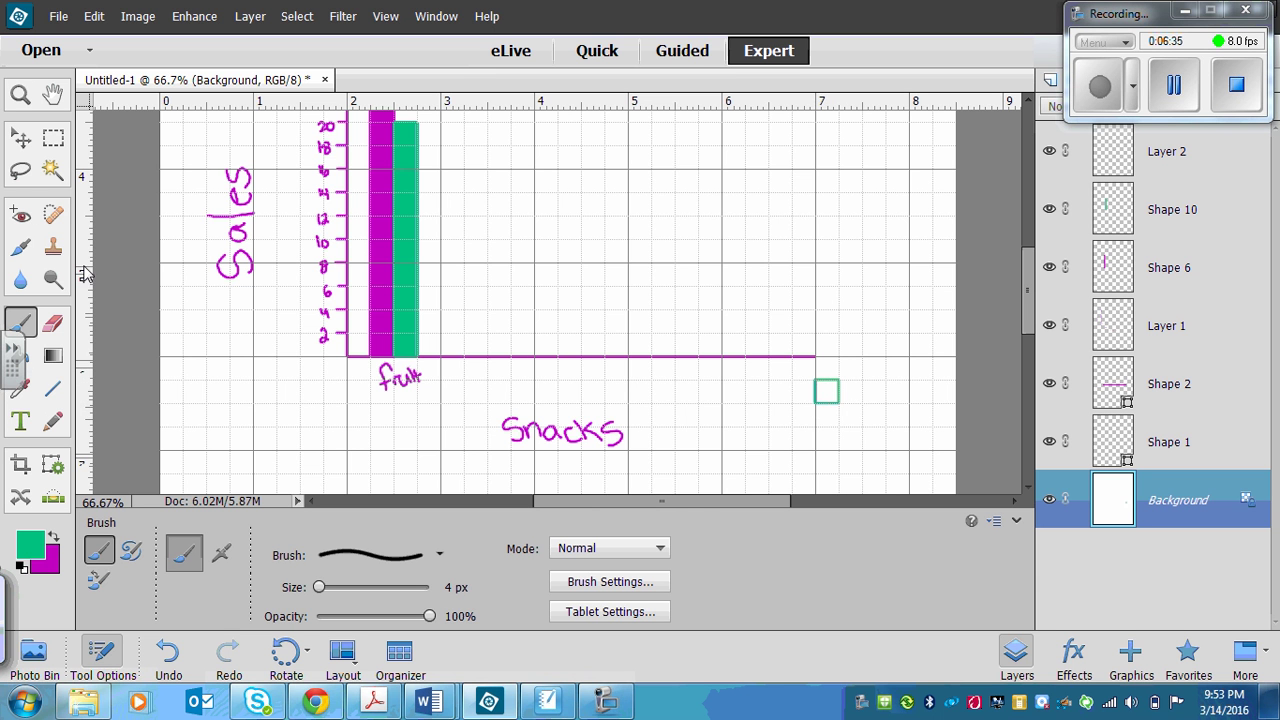
{"action": "left_click", "coordinate": [55, 540]}
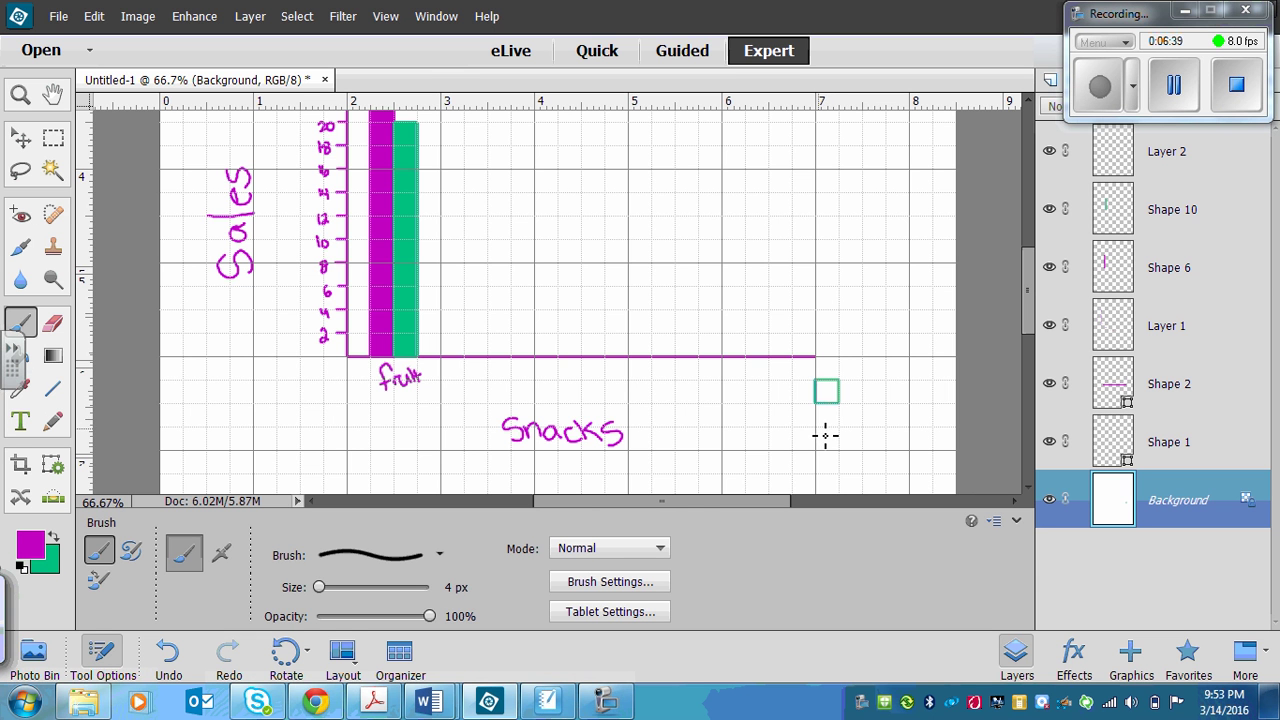
{"action": "mouse_move", "coordinate": [816, 426]}
{"action": "left_mouse_down"}
{"action": "mouse_move", "coordinate": [839, 427]}
{"action": "mouse_move", "coordinate": [839, 453]}
{"action": "left_mouse_up"}
Hide the grid and fill the lower legend square with purple and the upper one with green using the Paint Bucket
{"action": "left_click", "coordinate": [386, 17]}
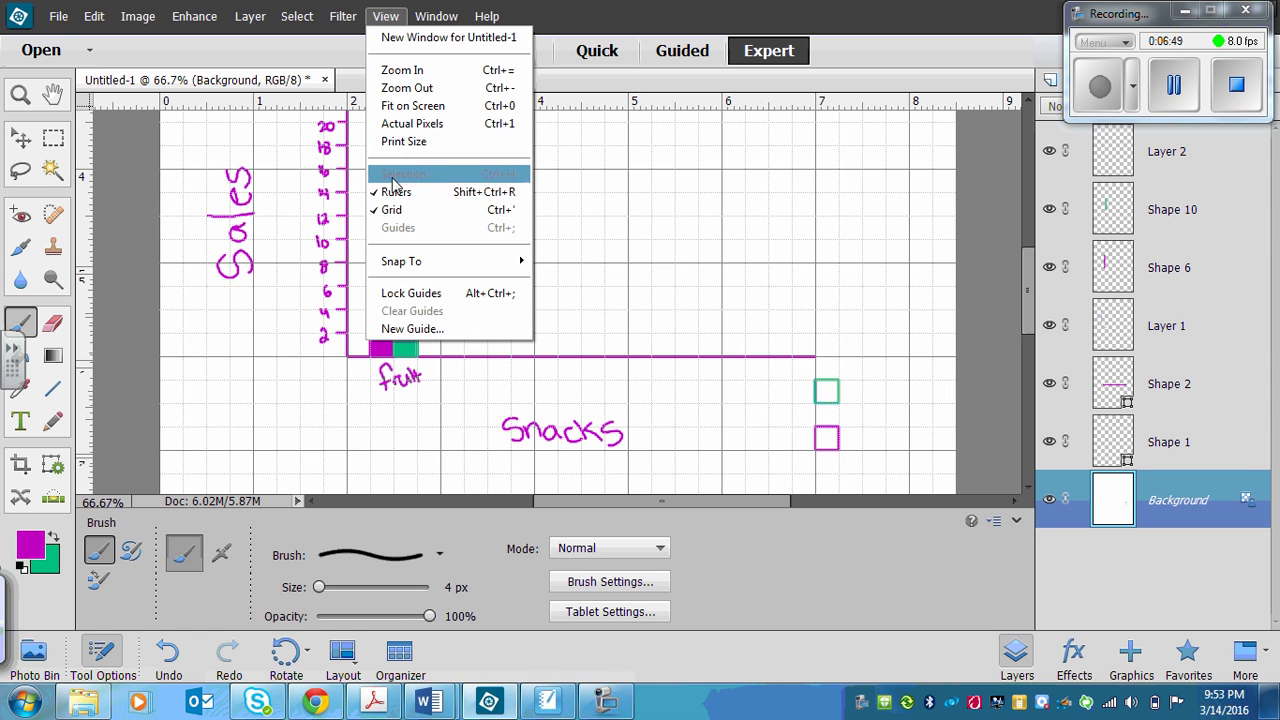
{"action": "left_click", "coordinate": [406, 218]}
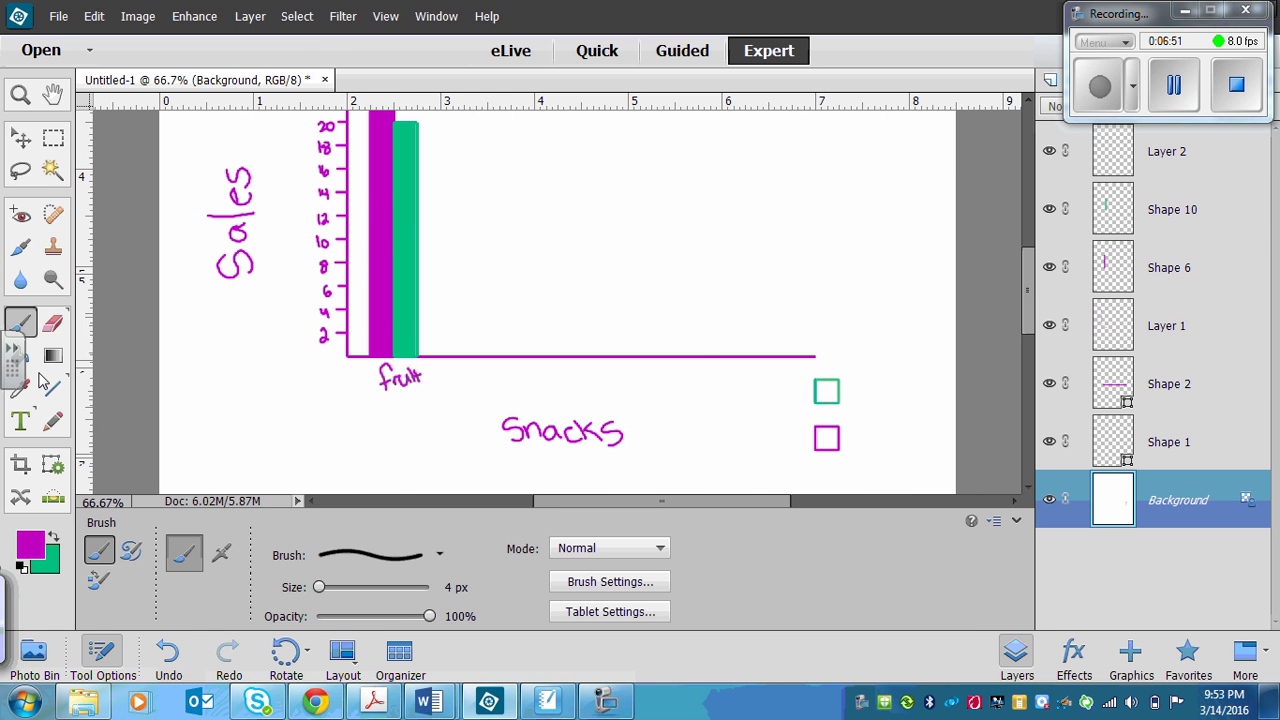
{"action": "left_click", "coordinate": [18, 358]}
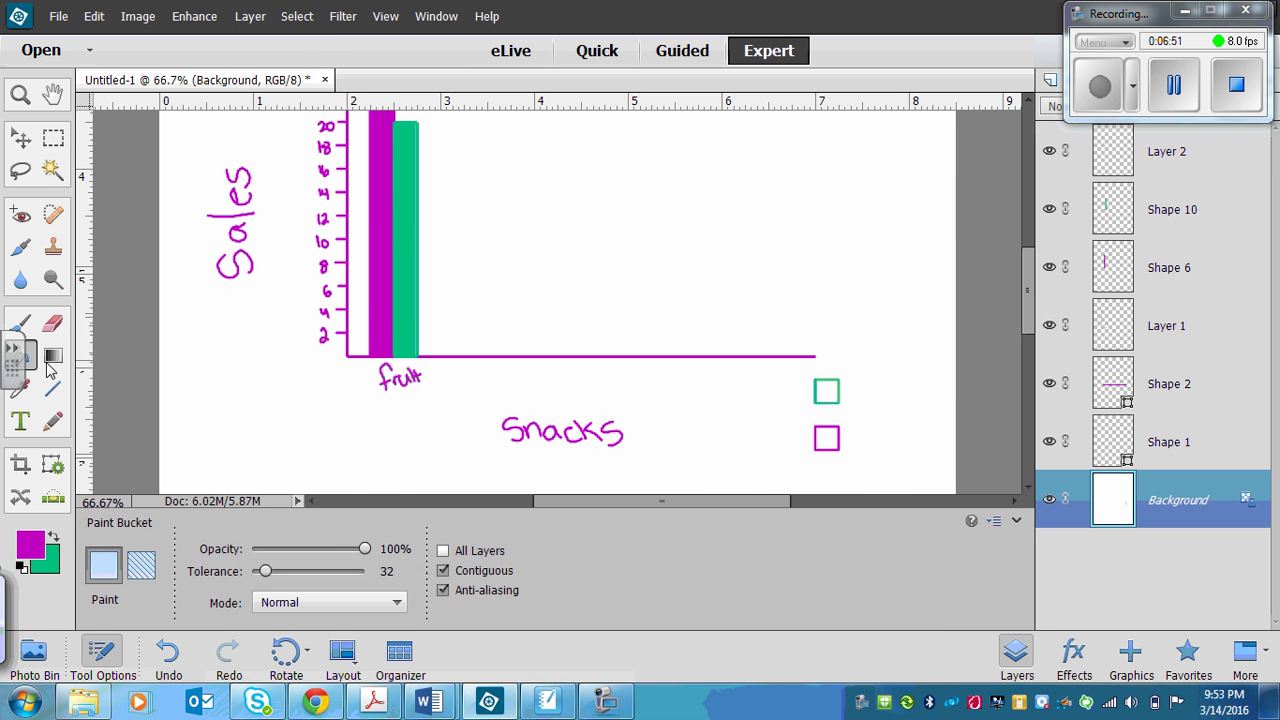
{"action": "left_click", "coordinate": [827, 440]}
{"action": "left_click", "coordinate": [54, 537]}
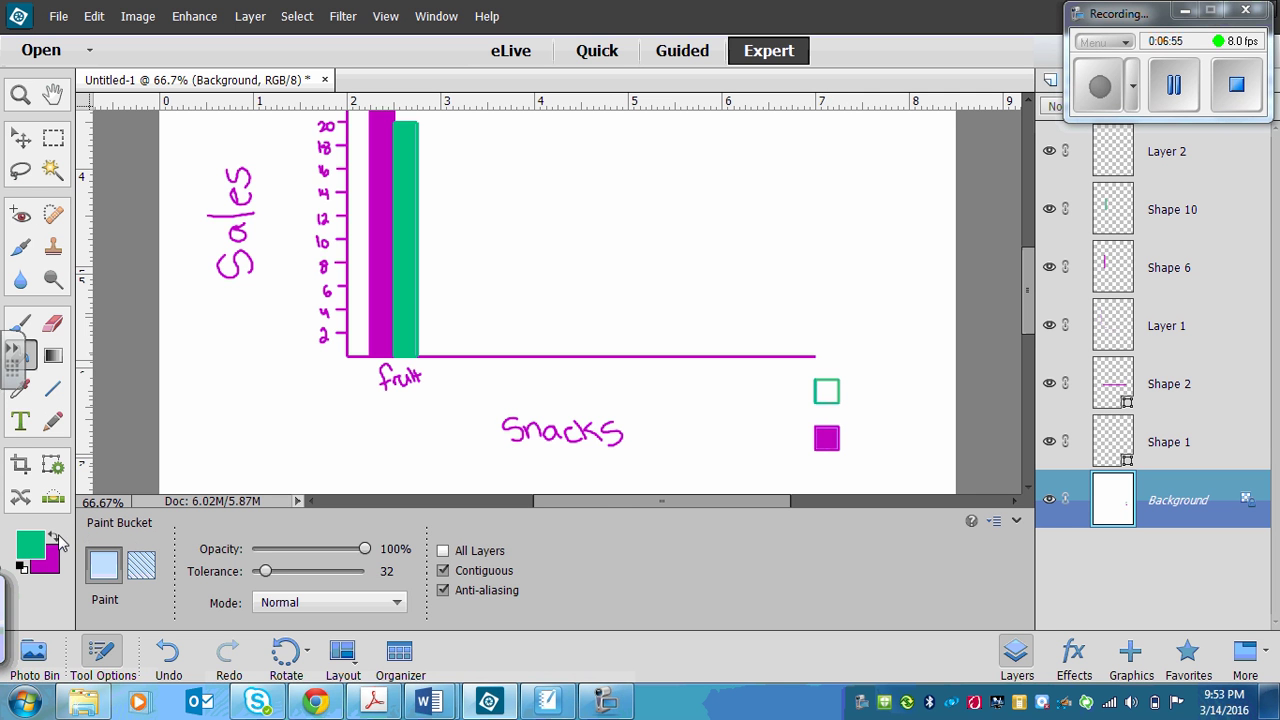
{"action": "left_click", "coordinate": [830, 400]}
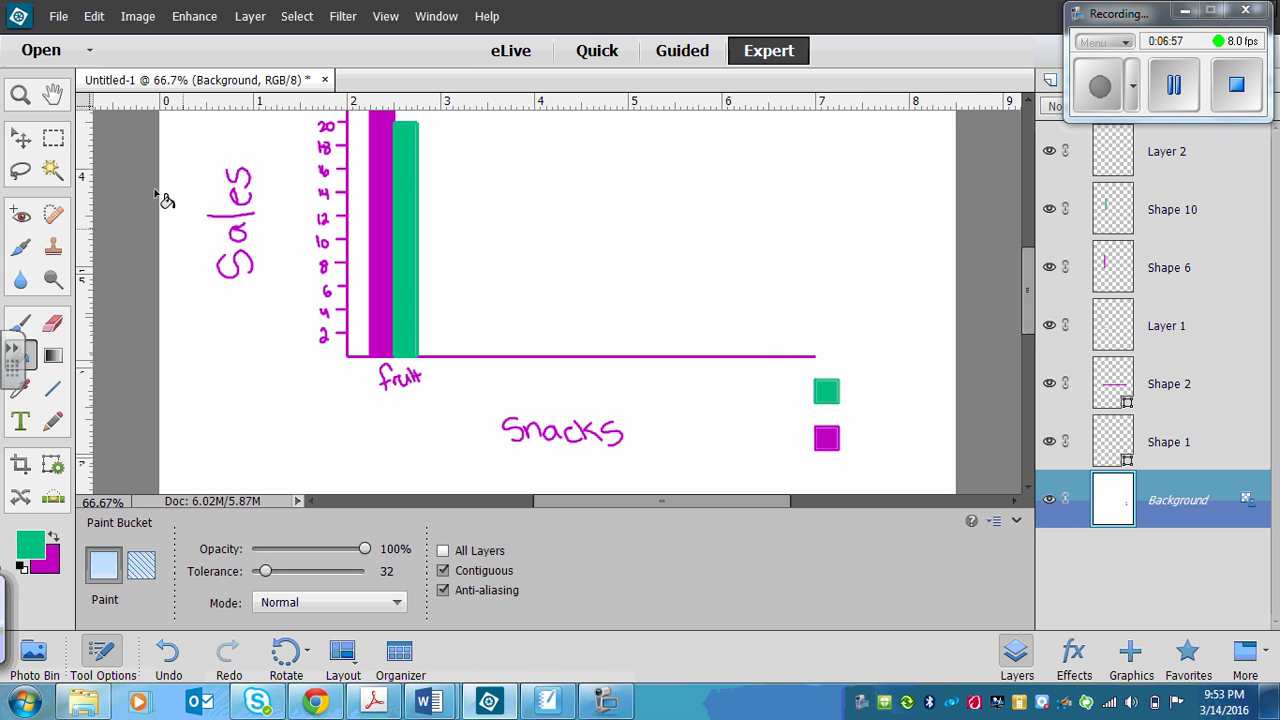
{"action": "left_click", "coordinate": [33, 143]}
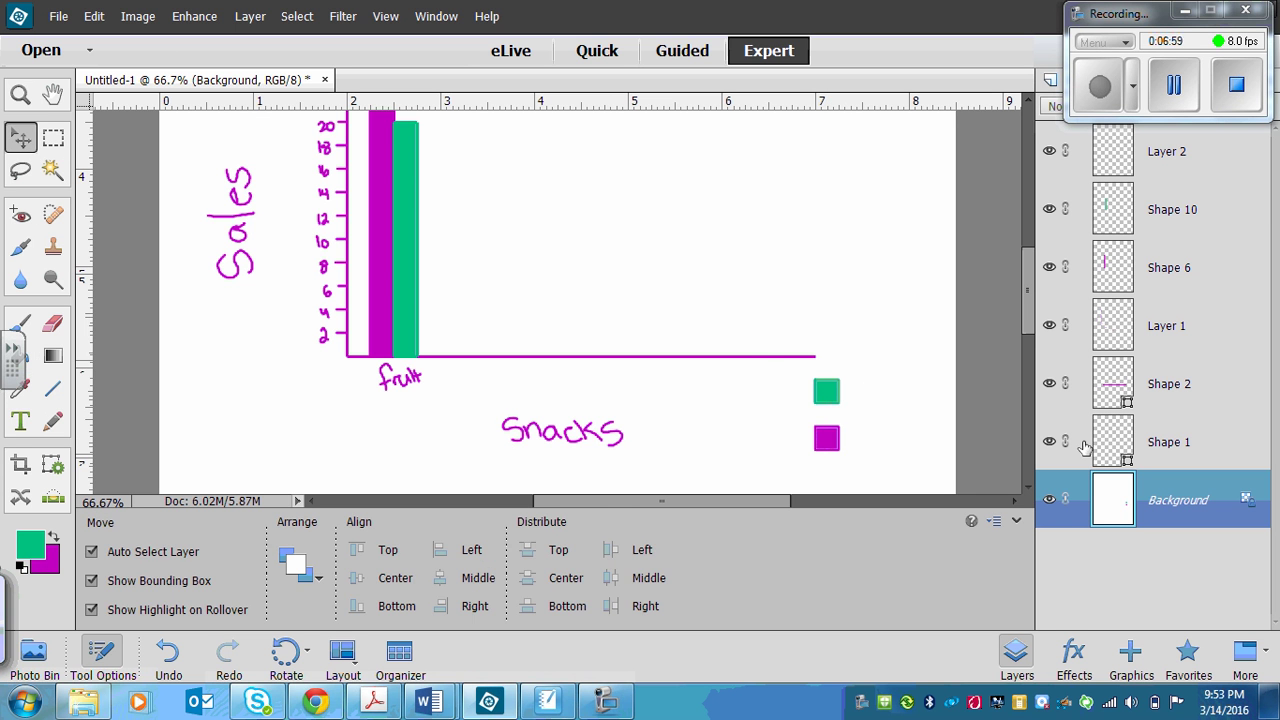
{"action": "left_click", "coordinate": [1173, 85]}
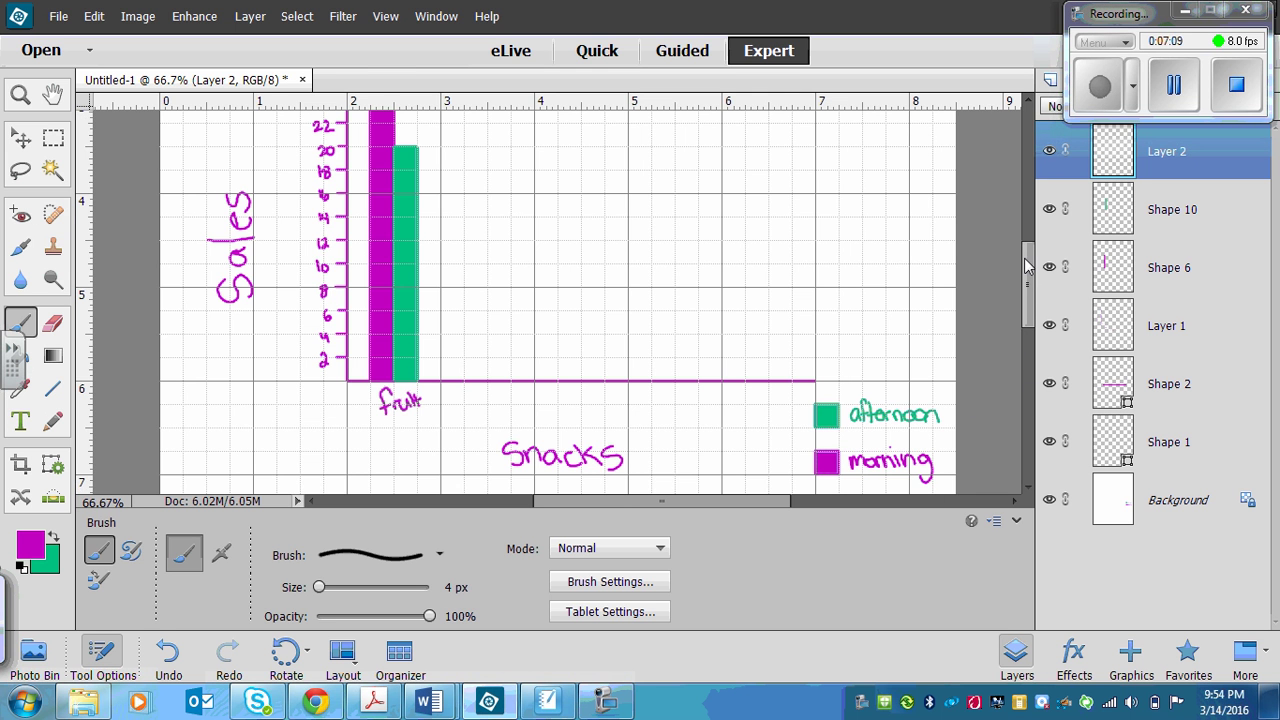
Outline a purple bar one grid square wide, from the horizontal axis at the 3-inch mark up to 30, with 5 px lines
{"action": "left_click_drag", "start_coordinate": [1027, 268], "coordinate": [1027, 260]}
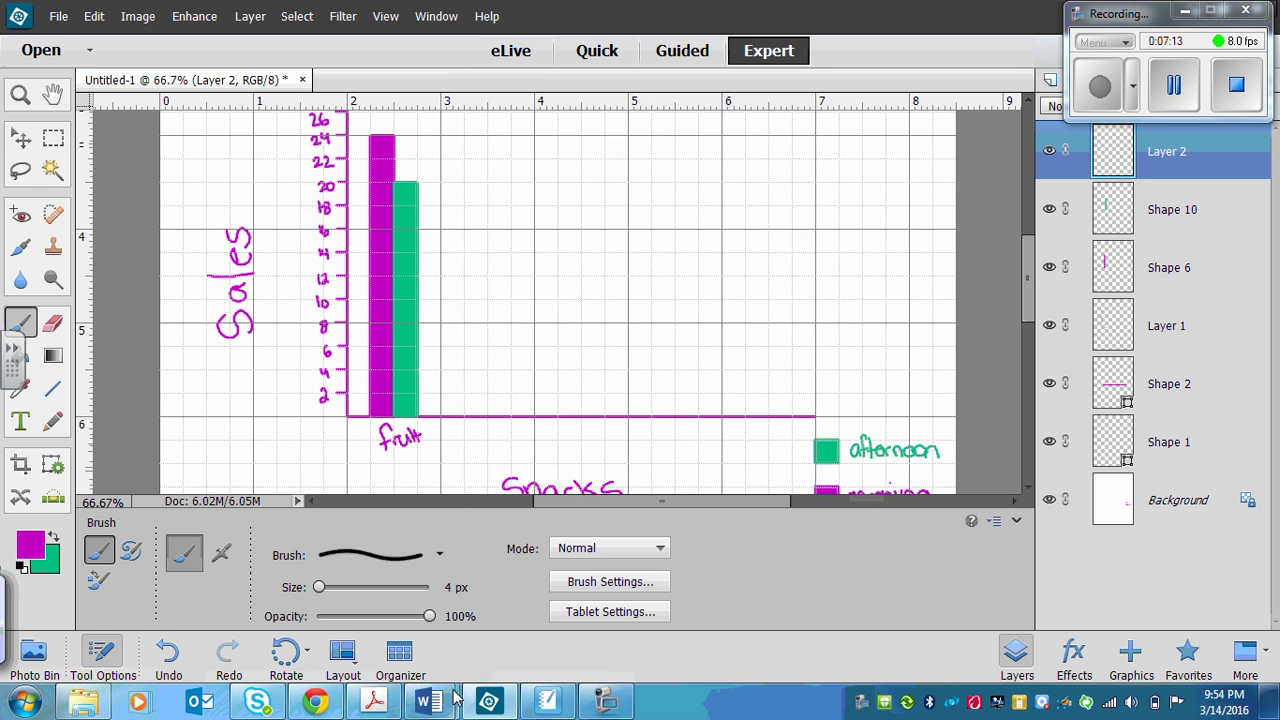
{"action": "mouse_move", "coordinate": [428, 700]}
{"action": "mouse_move", "coordinate": [505, 640]}
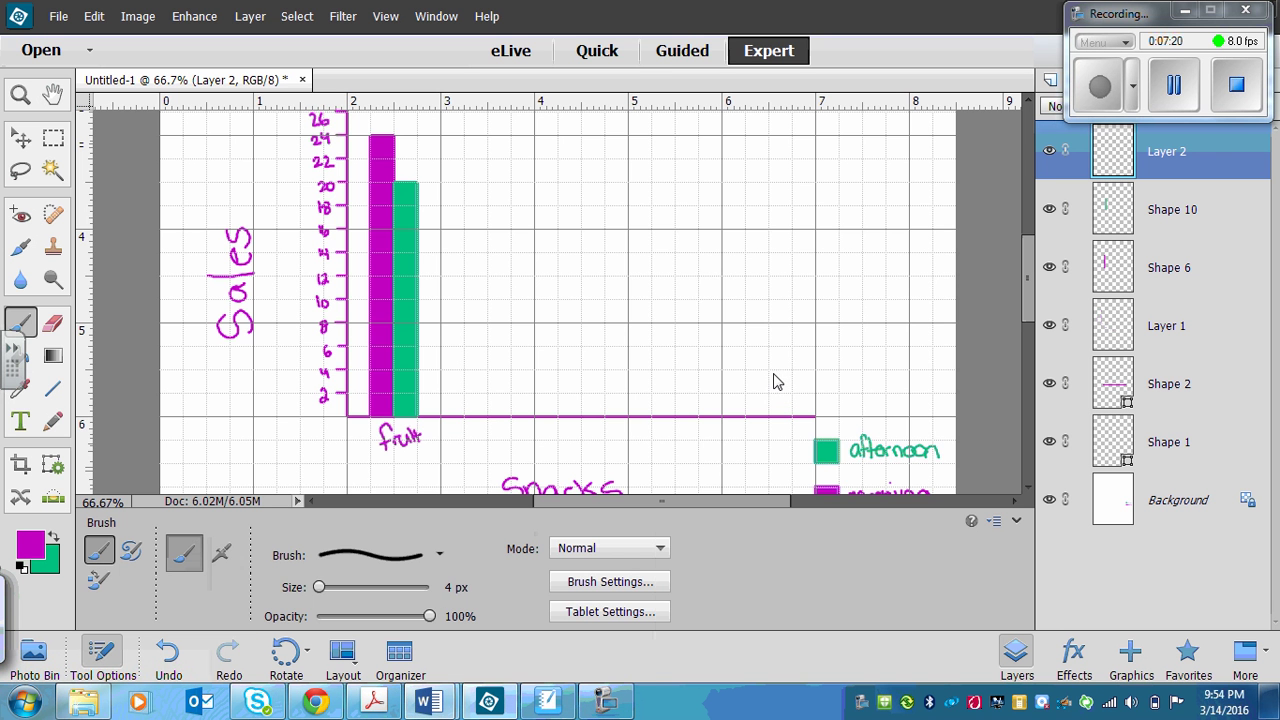
{"action": "left_click", "coordinate": [53, 388]}
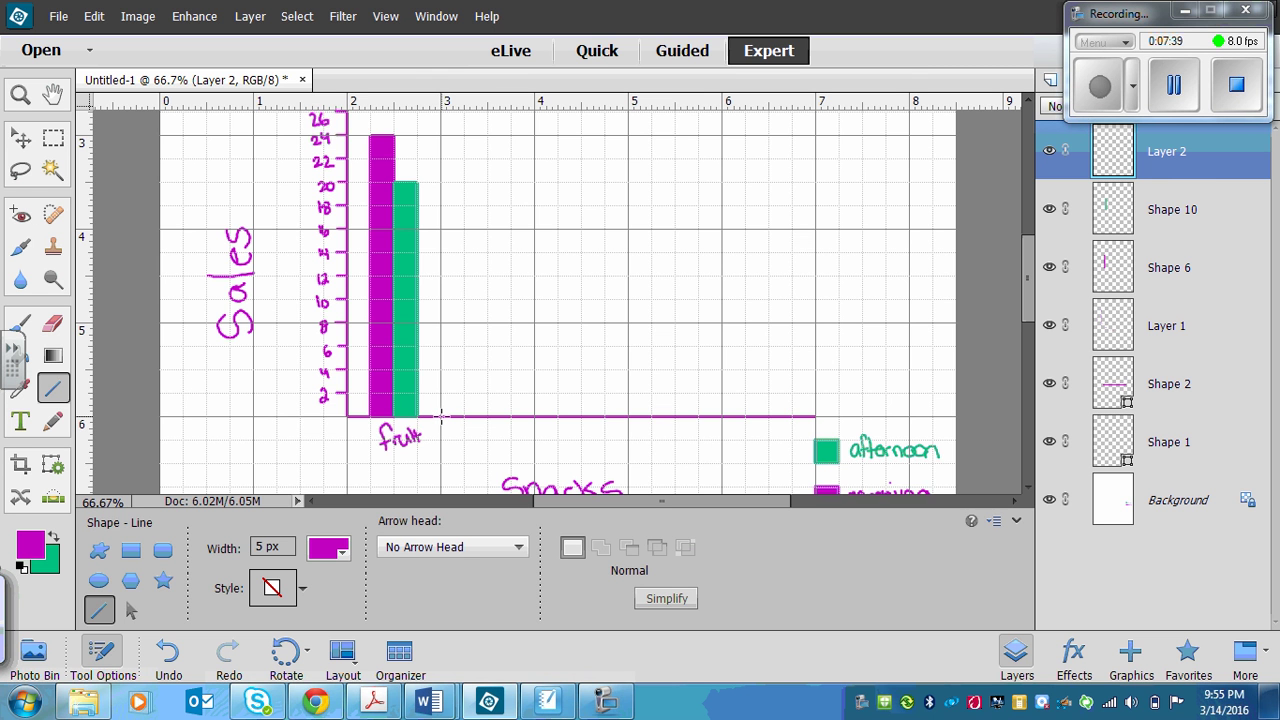
{"action": "scroll", "coordinate": [1033, 258], "scroll_direction": "up", "scroll_amount": 3}
{"action": "scroll", "coordinate": [1033, 258], "scroll_direction": "down", "scroll_amount": 1}
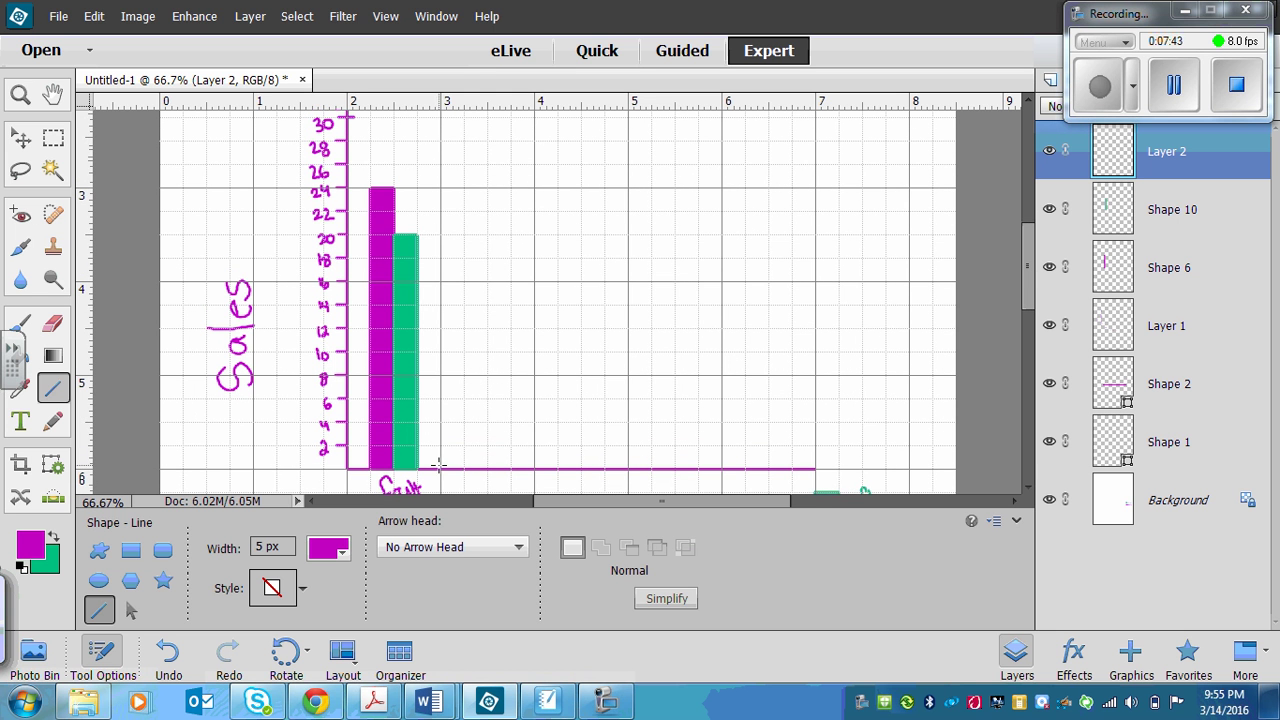
{"action": "mouse_move", "coordinate": [440, 467]}
{"action": "left_mouse_down"}
{"action": "mouse_move", "coordinate": [437, 118]}
{"action": "mouse_move", "coordinate": [465, 120]}
{"action": "mouse_move", "coordinate": [463, 467]}
{"action": "left_mouse_up"}
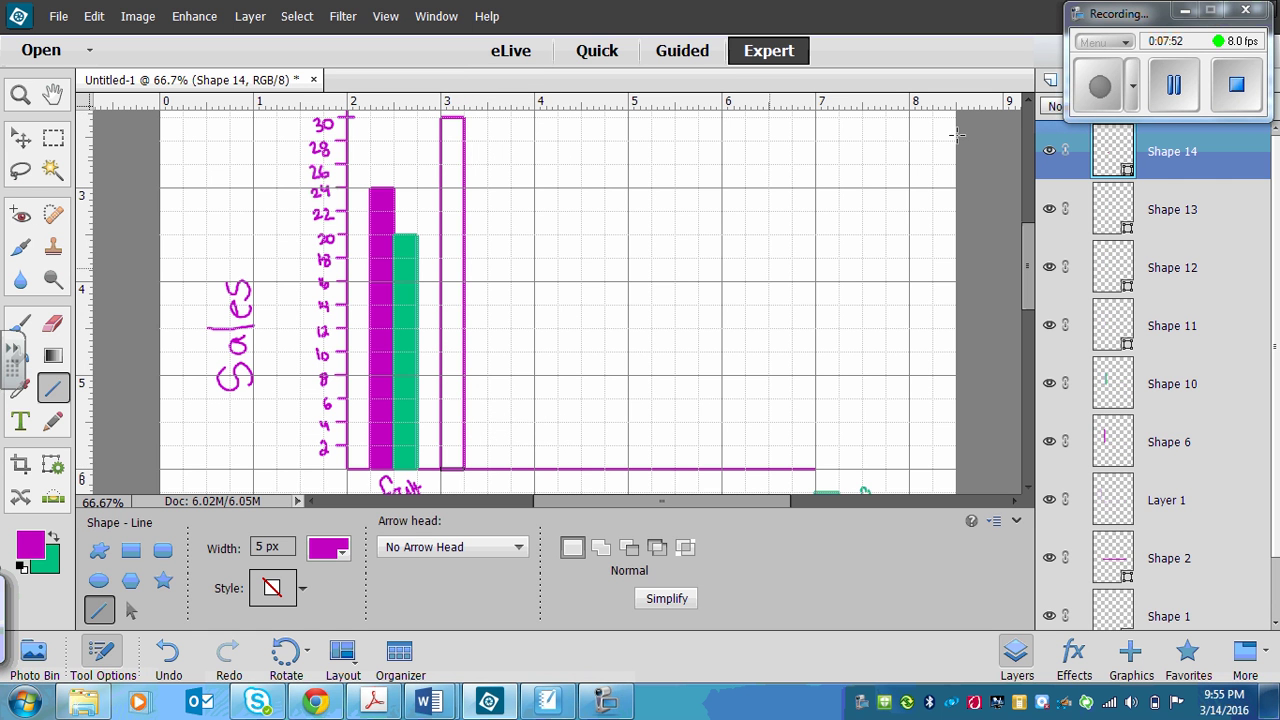
Fill the bar outlined at the 3-inch mark with purple and add a solid green bar one grid square wide beside it, up to 12
{"action": "left_click", "coordinate": [1173, 84]}
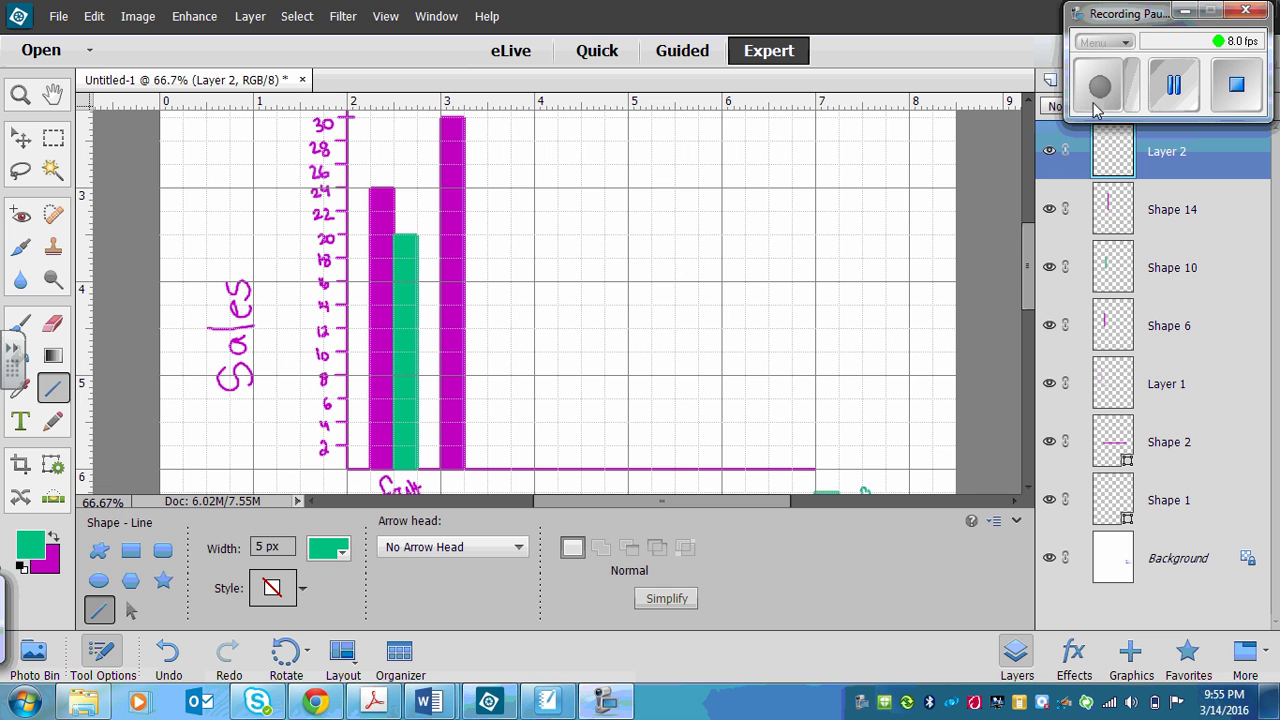
{"action": "left_click", "coordinate": [1095, 105]}
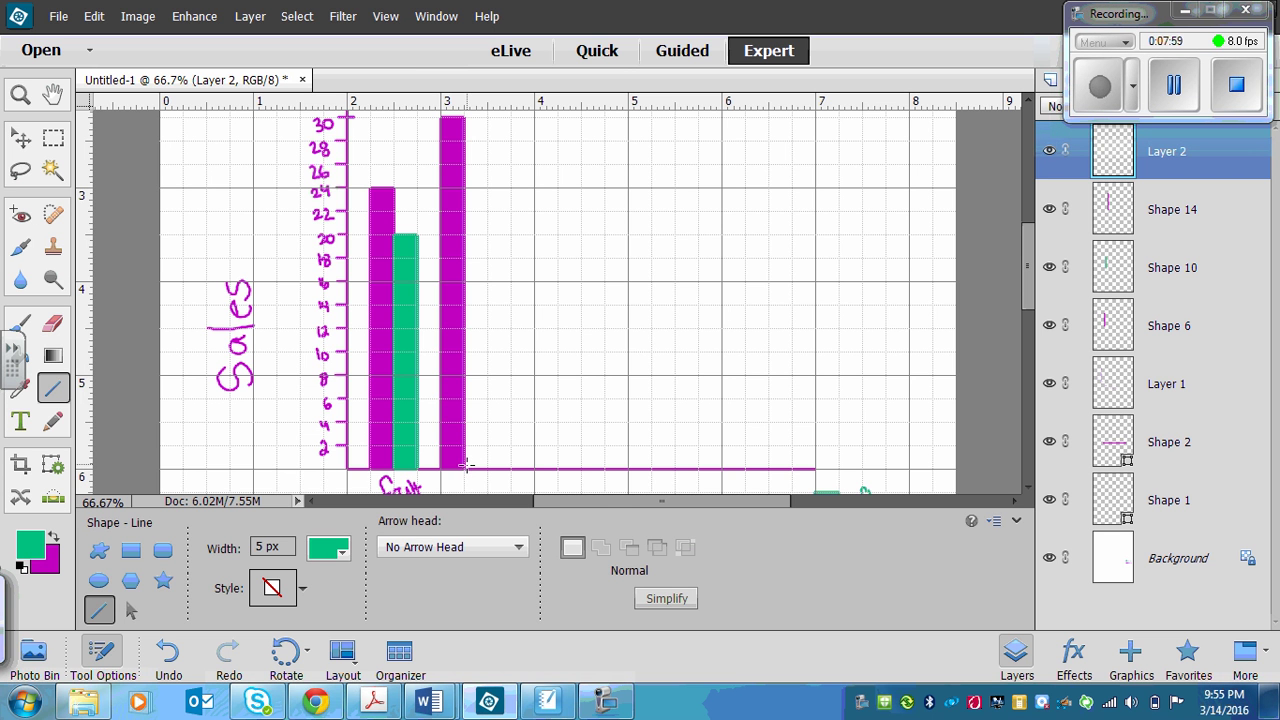
{"action": "mouse_move", "coordinate": [466, 468]}
{"action": "left_mouse_down"}
{"action": "mouse_move", "coordinate": [462, 336]}
{"action": "mouse_move", "coordinate": [478, 329]}
{"action": "mouse_move", "coordinate": [491, 468]}
{"action": "mouse_move", "coordinate": [466, 468]}
{"action": "left_mouse_up"}
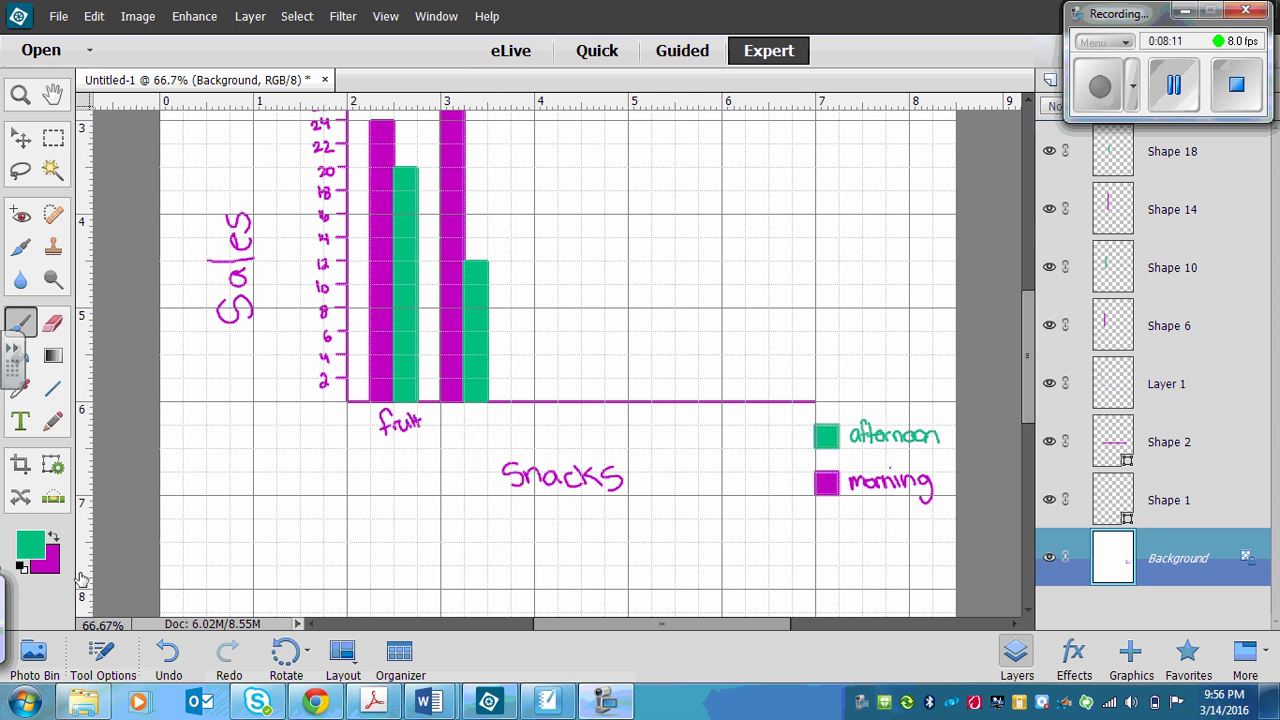
Brush the purple label "cerial bars" beneath the second pair of bars and add a purple rectangle bar for the third snack, up to 6
{"action": "left_click", "coordinate": [54, 539]}
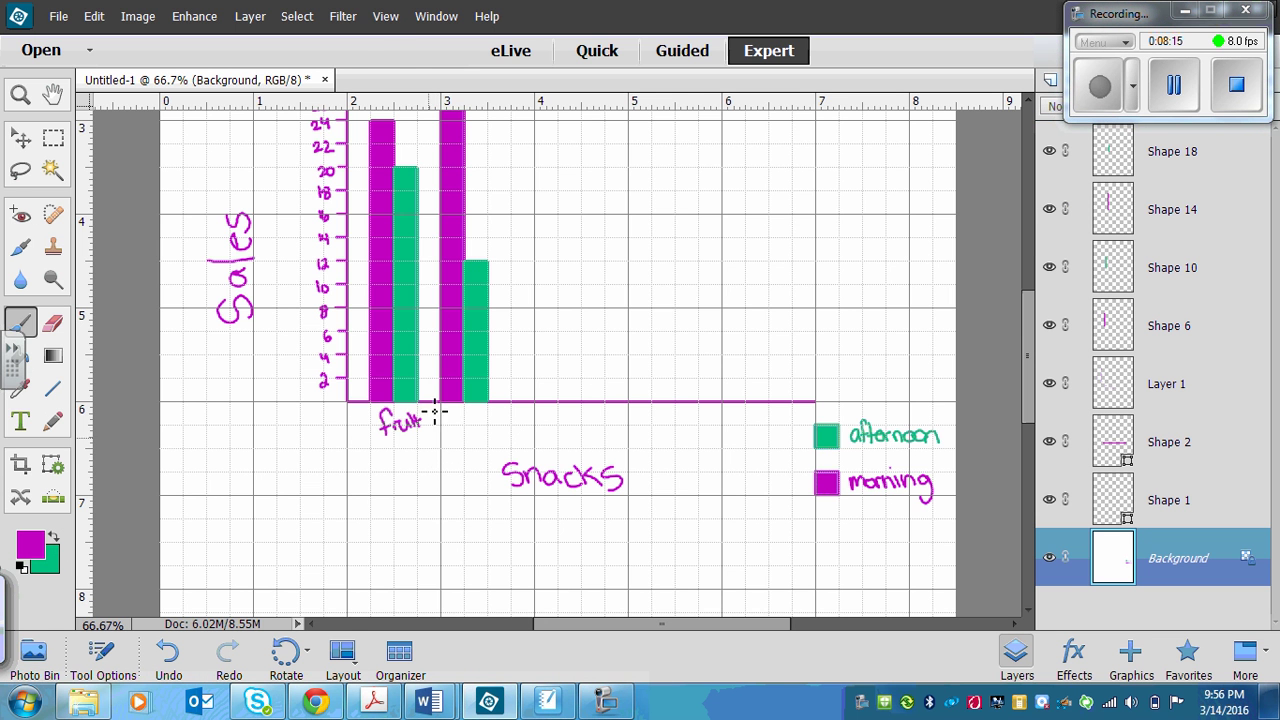
{"action": "left_click", "coordinate": [385, 16]}
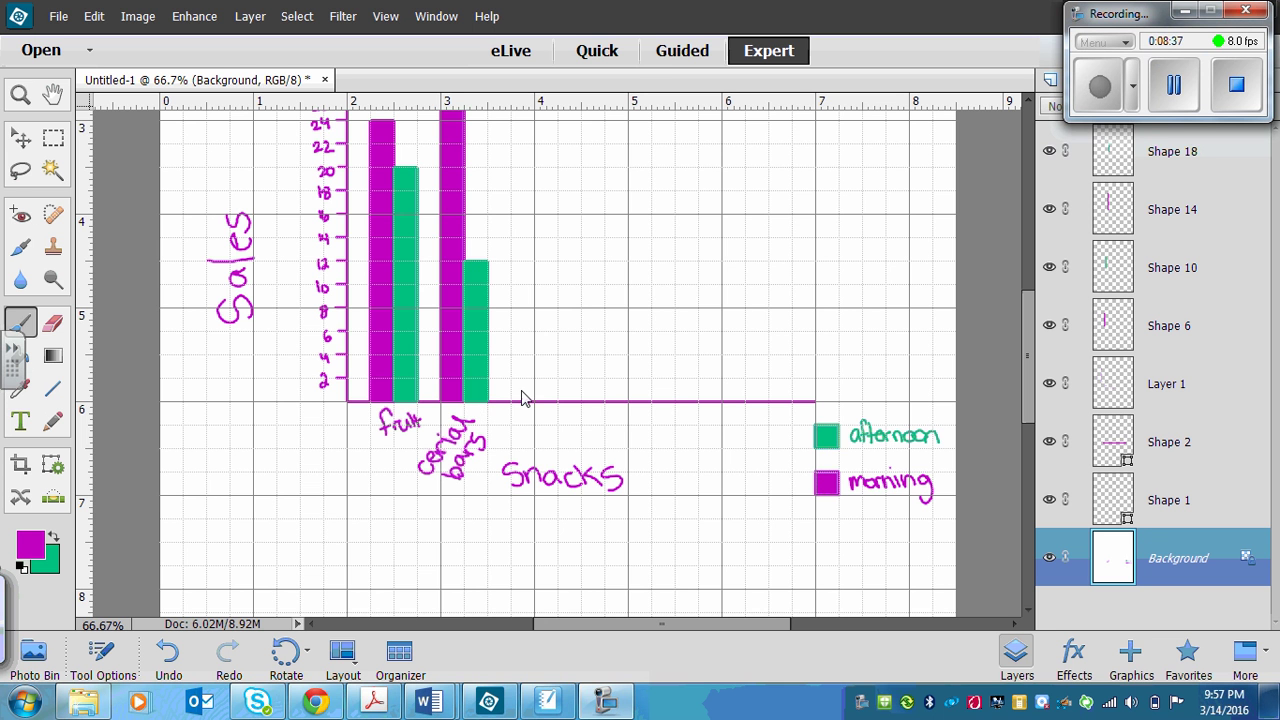
{"action": "left_click", "coordinate": [1173, 88]}
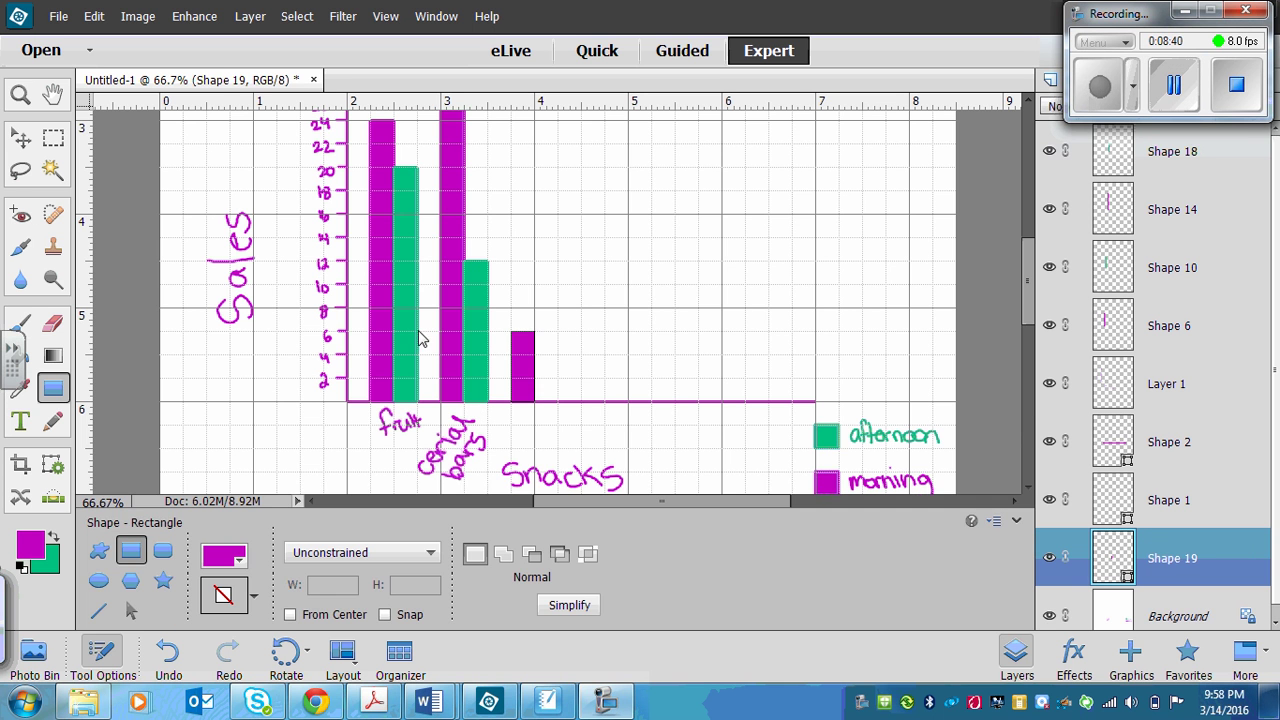
Try an afternoon bar up to 12 beside the short purple bar, undo it, and set the rectangle shape's colour to green
{"action": "left_click", "coordinate": [56, 539]}
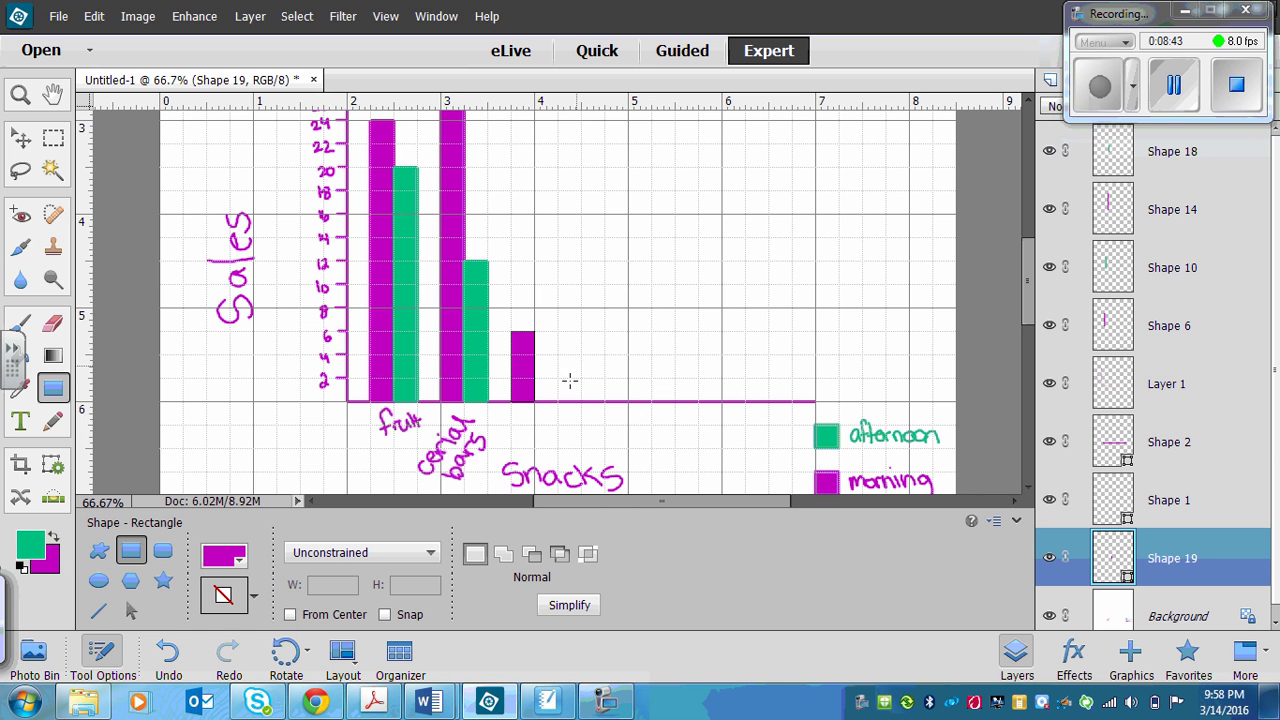
{"action": "left_click_drag", "start_coordinate": [536, 402], "coordinate": [561, 261]}
{"action": "key", "text": "ctrl+z"}
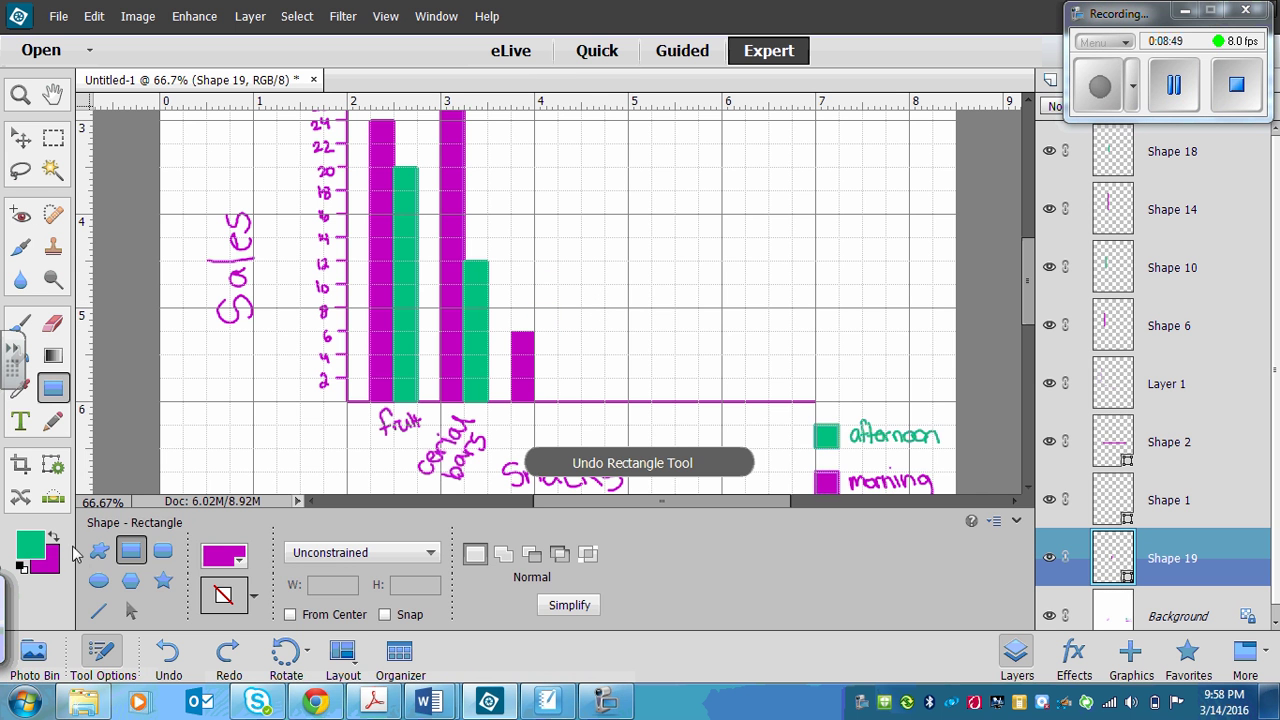
{"action": "left_click", "coordinate": [40, 548]}
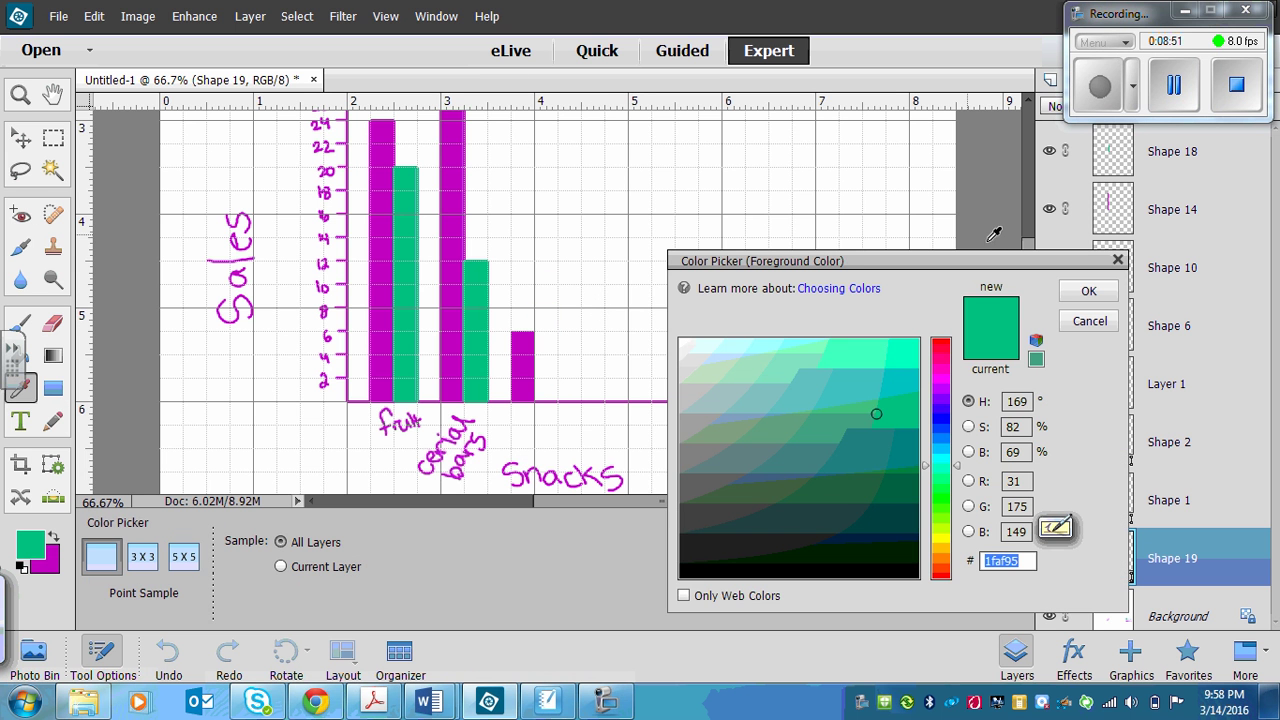
{"action": "left_click", "coordinate": [1085, 292]}
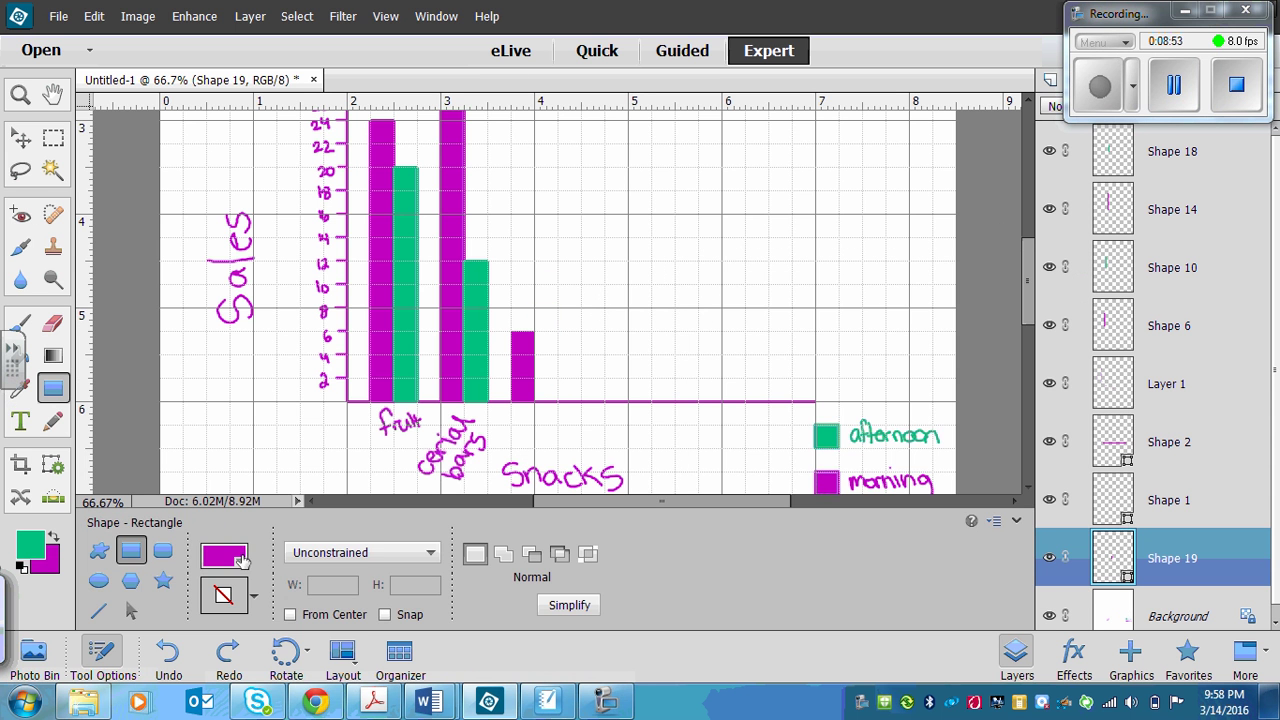
{"action": "left_click", "coordinate": [225, 556]}
{"action": "left_click", "coordinate": [40, 550]}
{"action": "left_click", "coordinate": [1084, 296]}
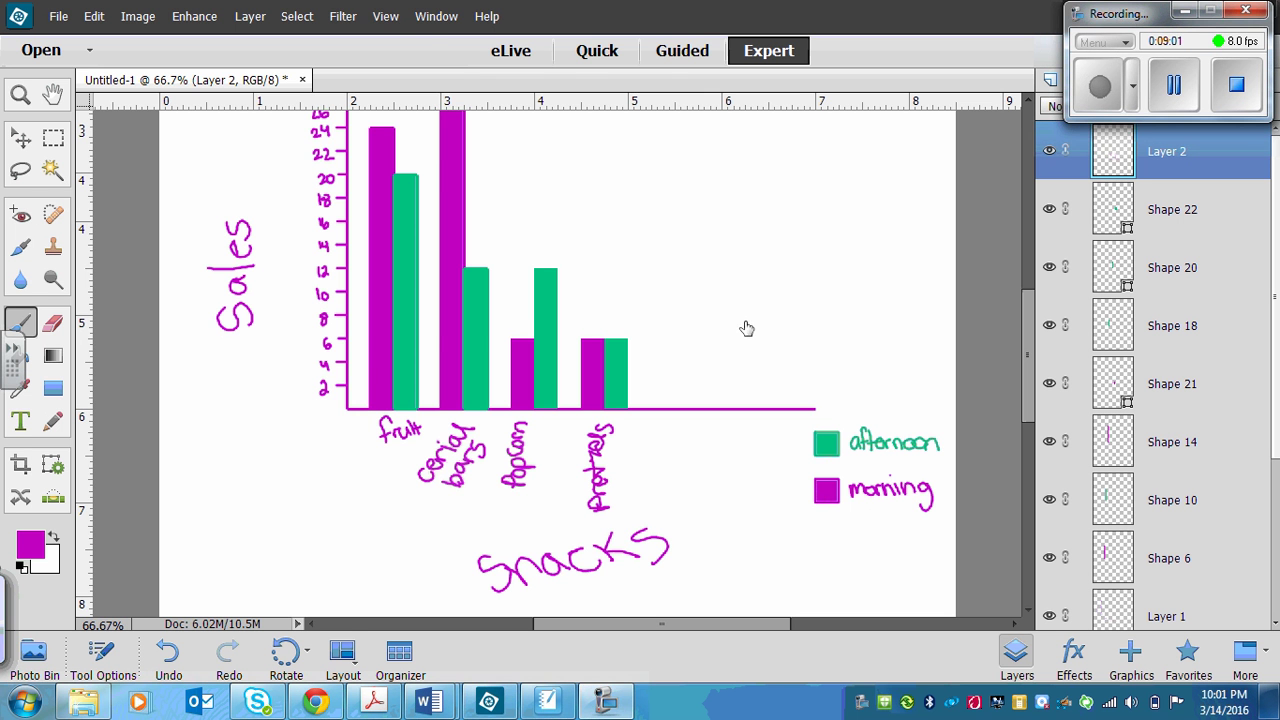
{"action": "left_click", "coordinate": [385, 16]}
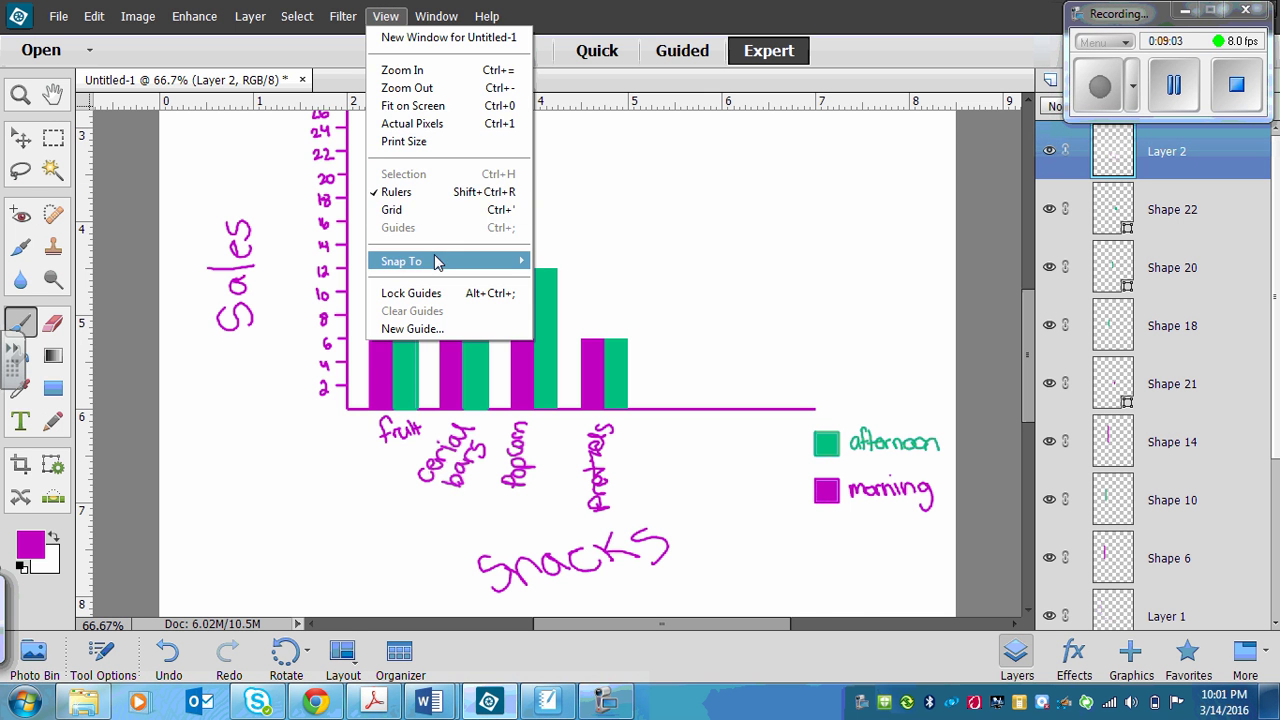
{"action": "left_click", "coordinate": [414, 212]}
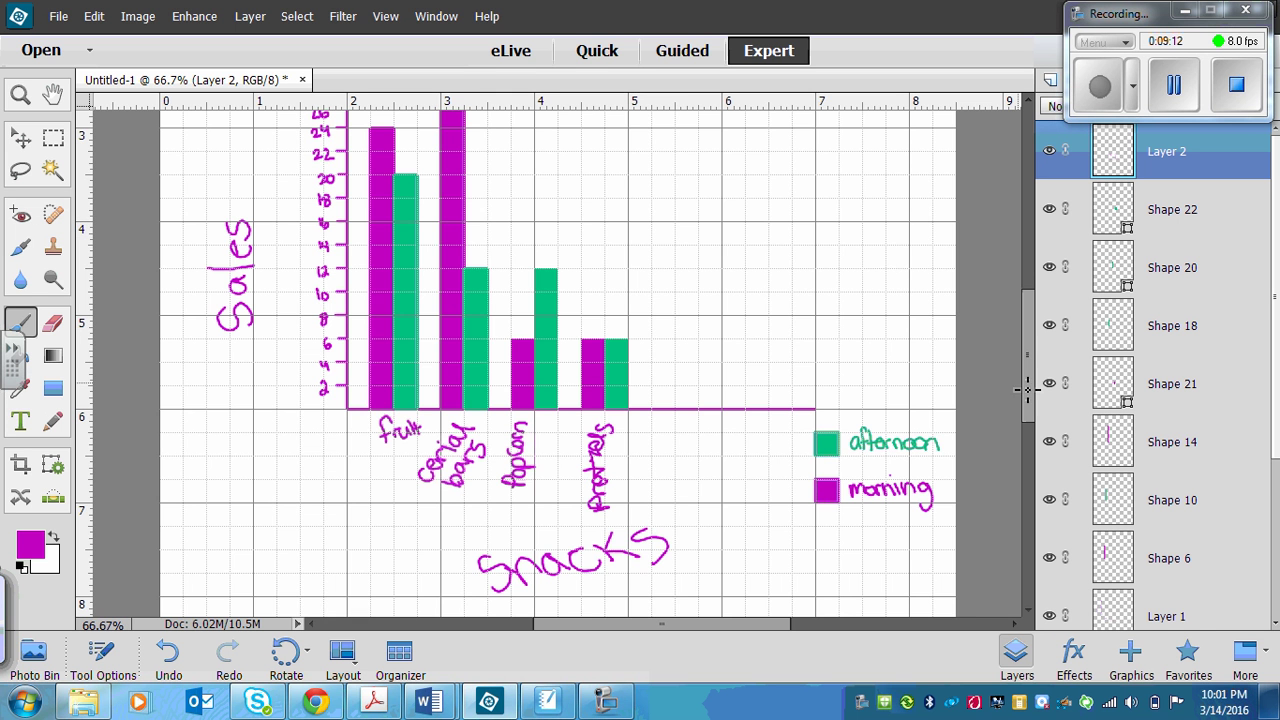
{"action": "left_click_drag", "start_coordinate": [1017, 368], "coordinate": [1014, 310]}
{"action": "left_click", "coordinate": [385, 16]}
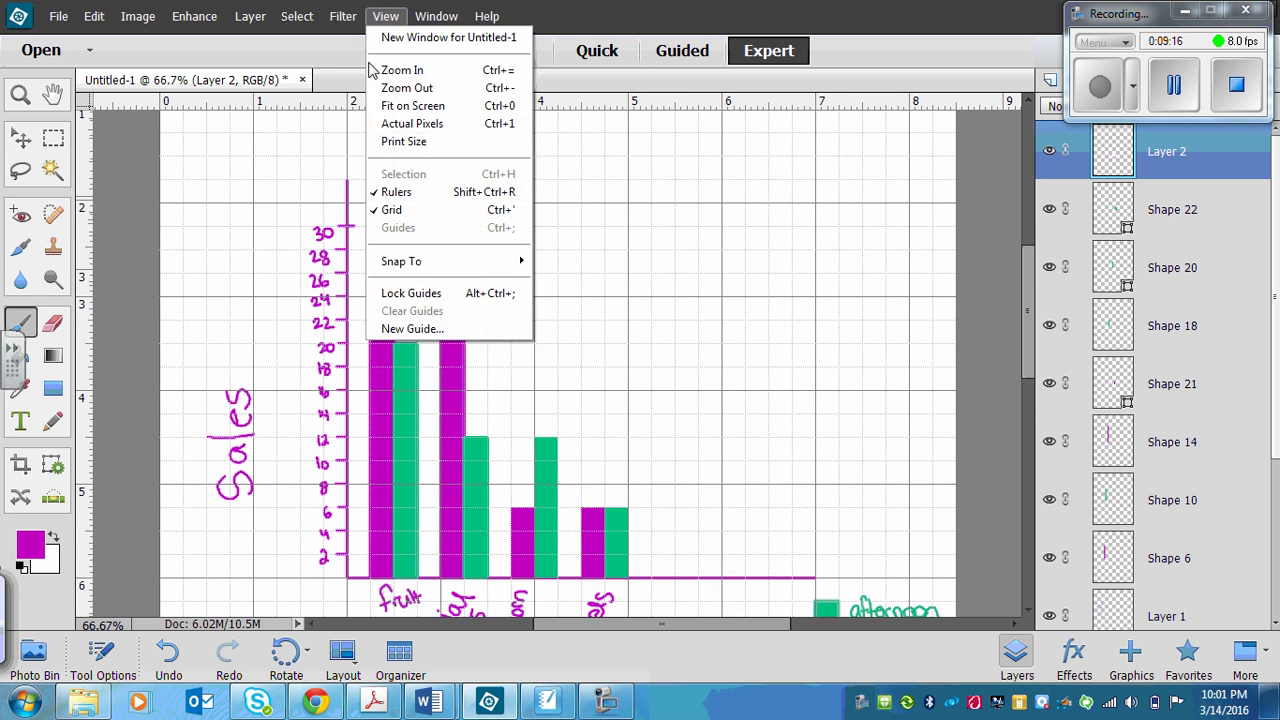
{"action": "left_click", "coordinate": [410, 210]}
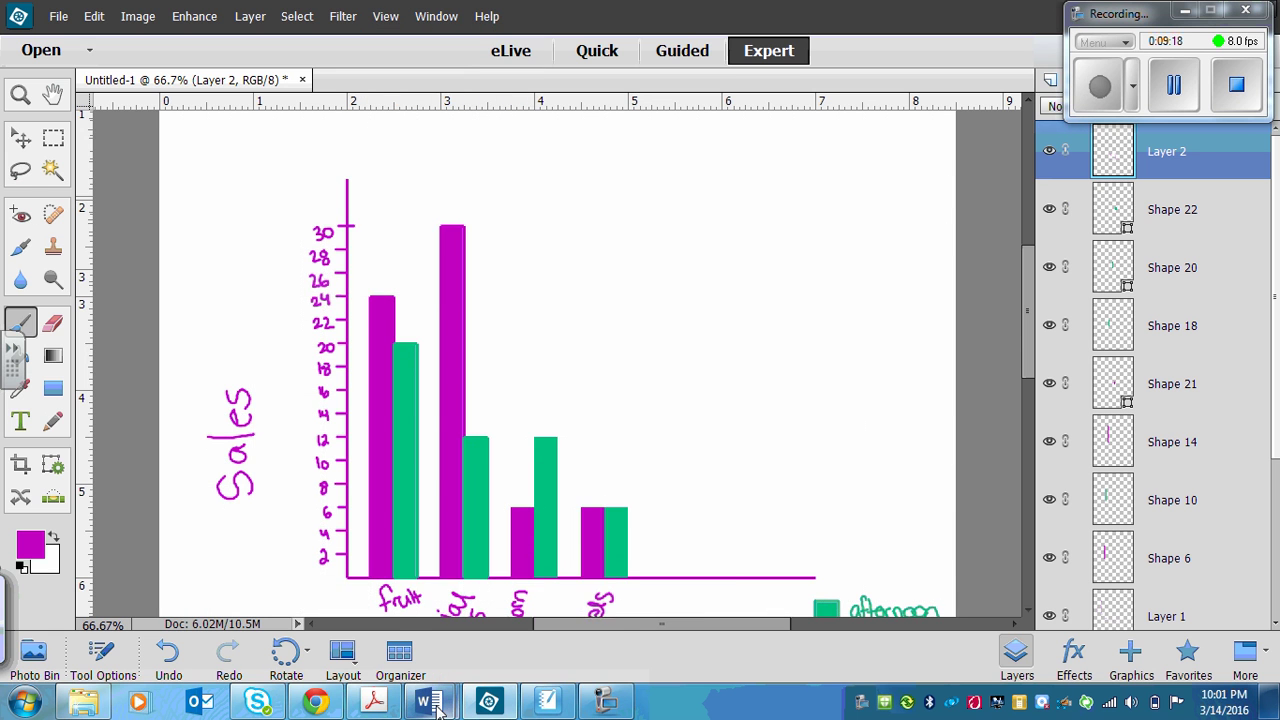
Brush the title "Snack Sales" in purple above the bars of the graph
{"action": "mouse_move", "coordinate": [428, 702]}
{"action": "mouse_move", "coordinate": [486, 620]}
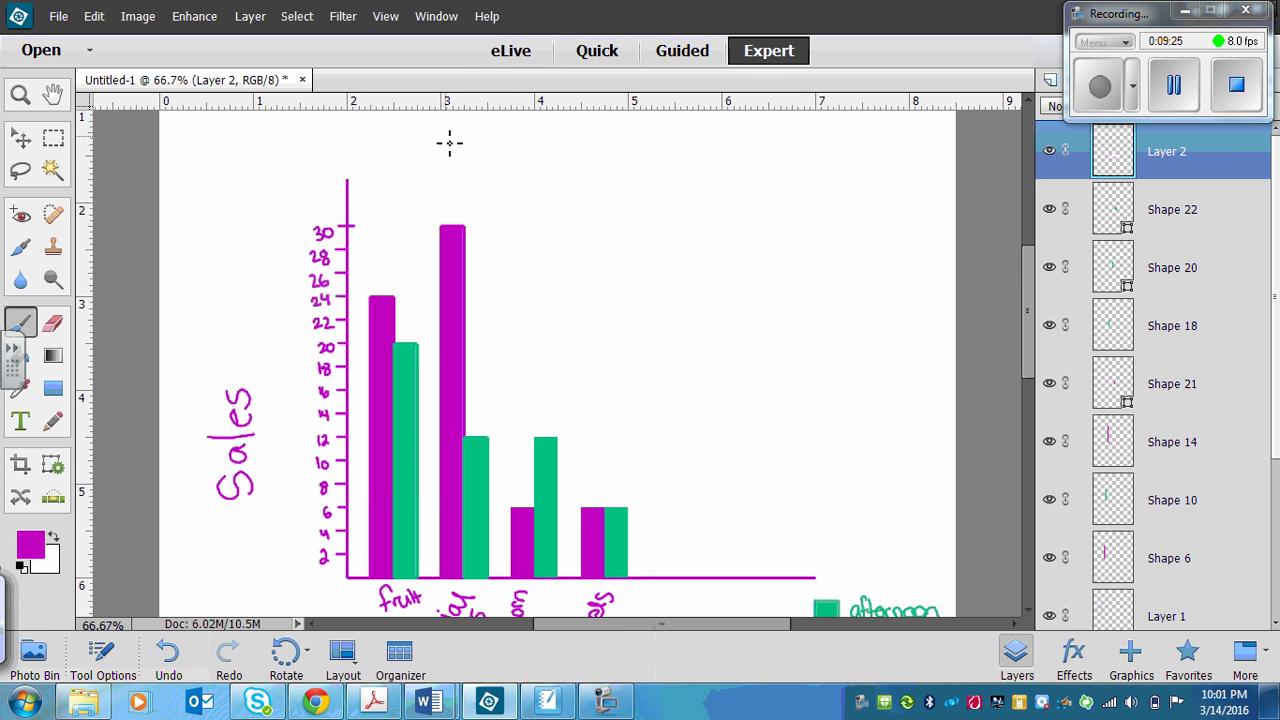
{"action": "mouse_move", "coordinate": [446, 140]}
{"action": "left_mouse_down"}
{"action": "mouse_move", "coordinate": [440, 152]}
{"action": "mouse_move", "coordinate": [459, 169]}
{"action": "mouse_move", "coordinate": [489, 174]}
{"action": "mouse_move", "coordinate": [513, 152]}
{"action": "mouse_move", "coordinate": [546, 177]}
{"action": "mouse_move", "coordinate": [685, 168]}
{"action": "mouse_move", "coordinate": [716, 184]}
{"action": "left_mouse_up"}
{"action": "key", "text": "ctrl+z"}
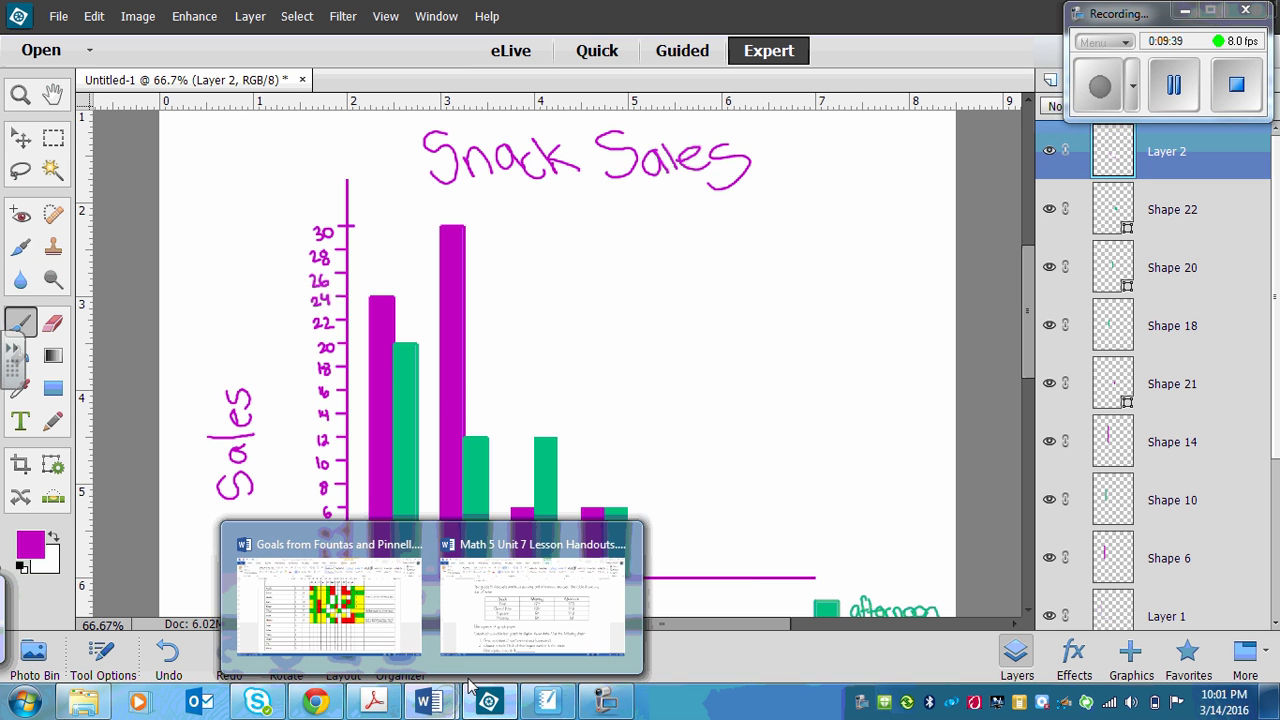
Switch to the Math 5 Unit 7 Lesson Handouts document in Word and read the remaining instructions and the question about snack trends
{"action": "left_click", "coordinate": [643, 527]}
{"action": "left_click_drag", "start_coordinate": [1272, 506], "coordinate": [1272, 534]}
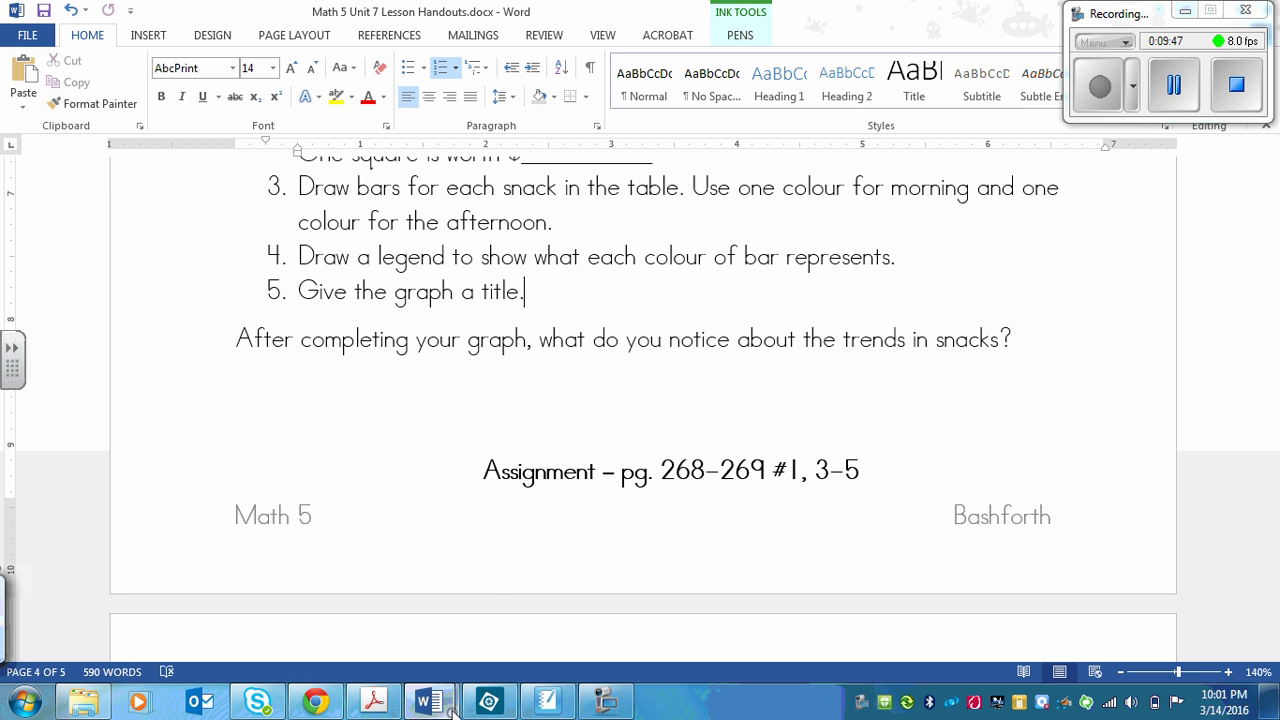
Return to Photoshop Elements and examine the morning and afternoon bars, snack labels and legend for trends in the sales
{"action": "mouse_move", "coordinate": [428, 700]}
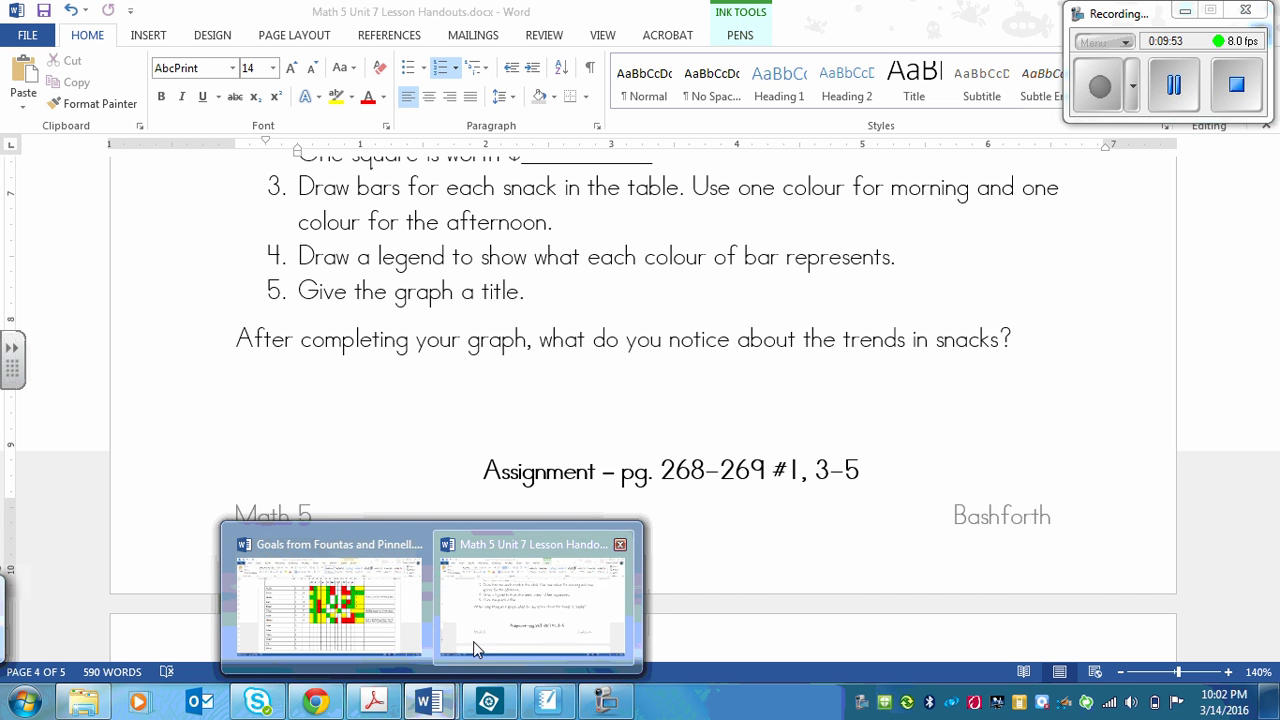
{"action": "left_click", "coordinate": [455, 708]}
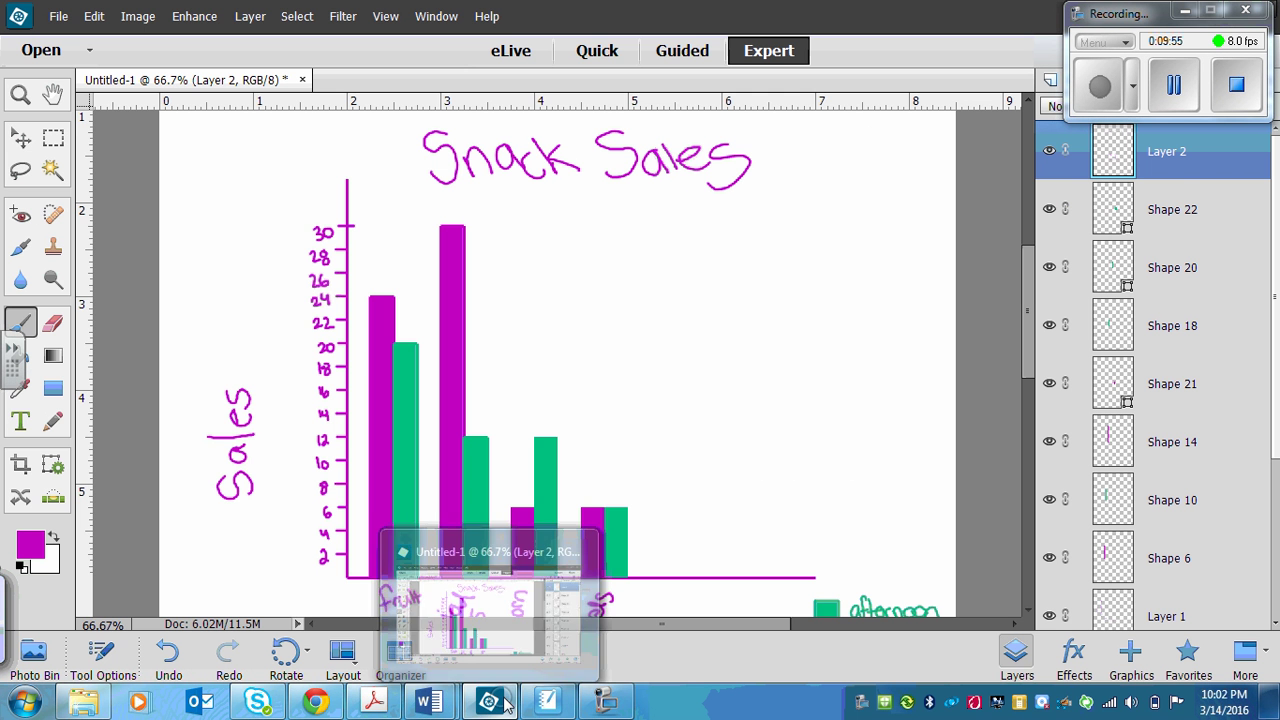
{"action": "left_click", "coordinate": [489, 702]}
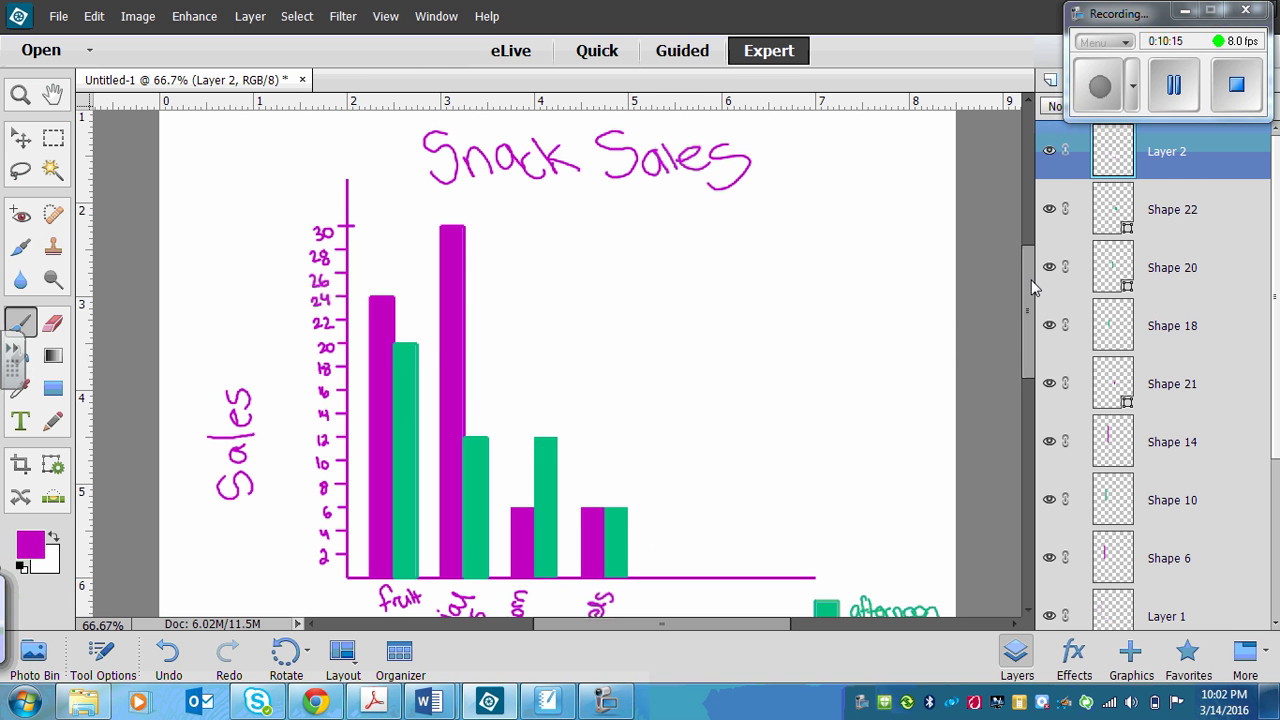
{"action": "left_click_drag", "start_coordinate": [1025, 269], "coordinate": [1025, 283]}
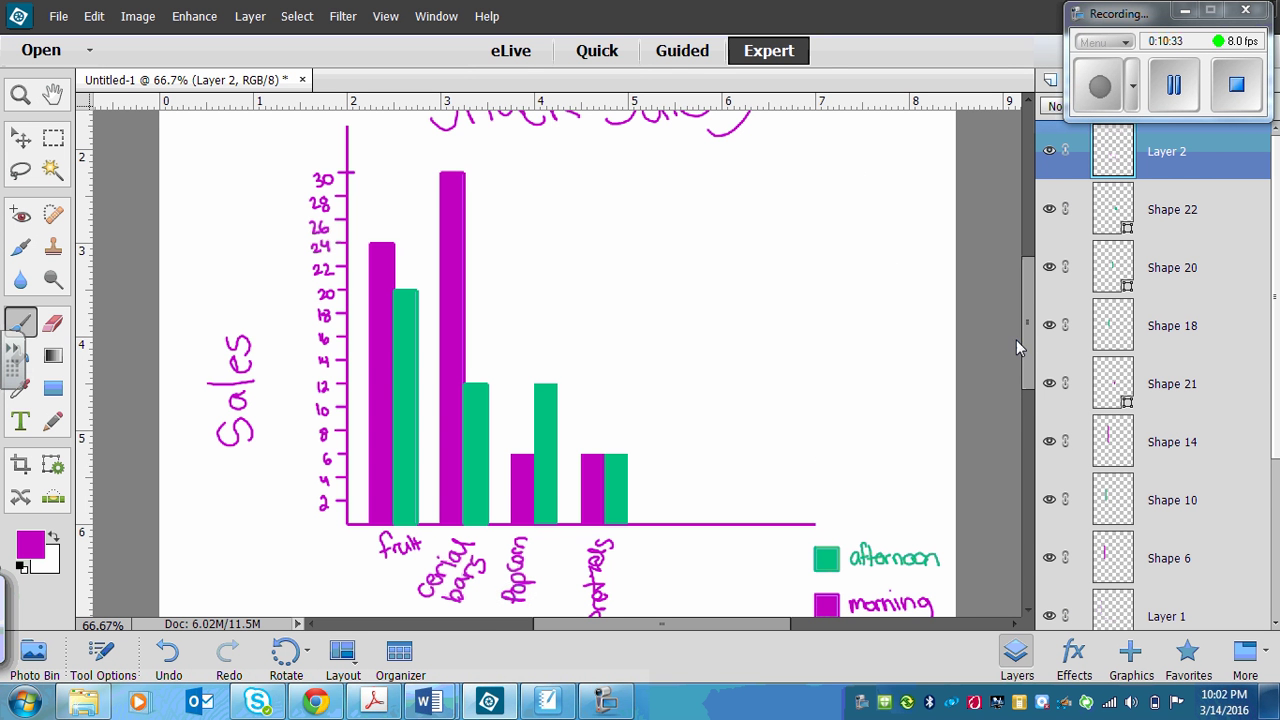
{"action": "mouse_move", "coordinate": [1031, 318]}
{"action": "left_mouse_down"}
{"action": "mouse_move", "coordinate": [1031, 290]}
{"action": "mouse_move", "coordinate": [1043, 381]}
{"action": "mouse_move", "coordinate": [1043, 316]}
{"action": "mouse_move", "coordinate": [1043, 337]}
{"action": "left_mouse_up"}
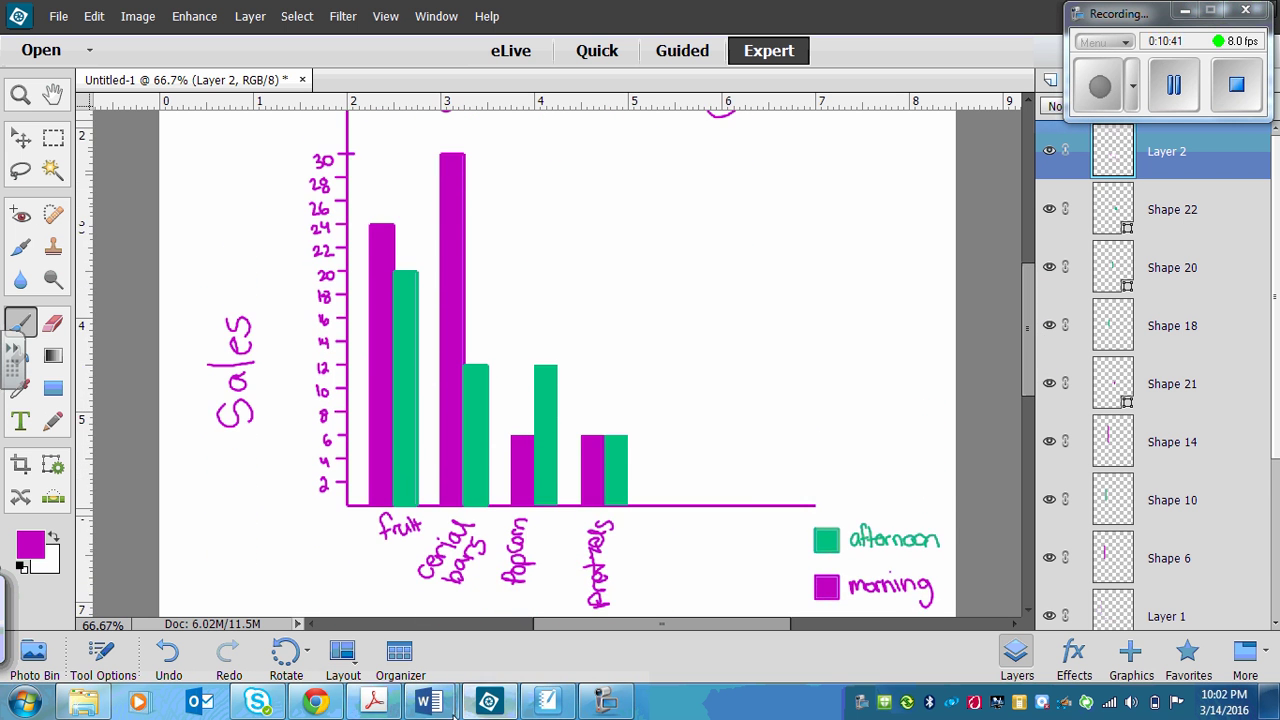
Switch back to the lesson handout in Word and read the assignment line below the trends question
{"action": "mouse_move", "coordinate": [440, 698]}
{"action": "left_click", "coordinate": [500, 625]}
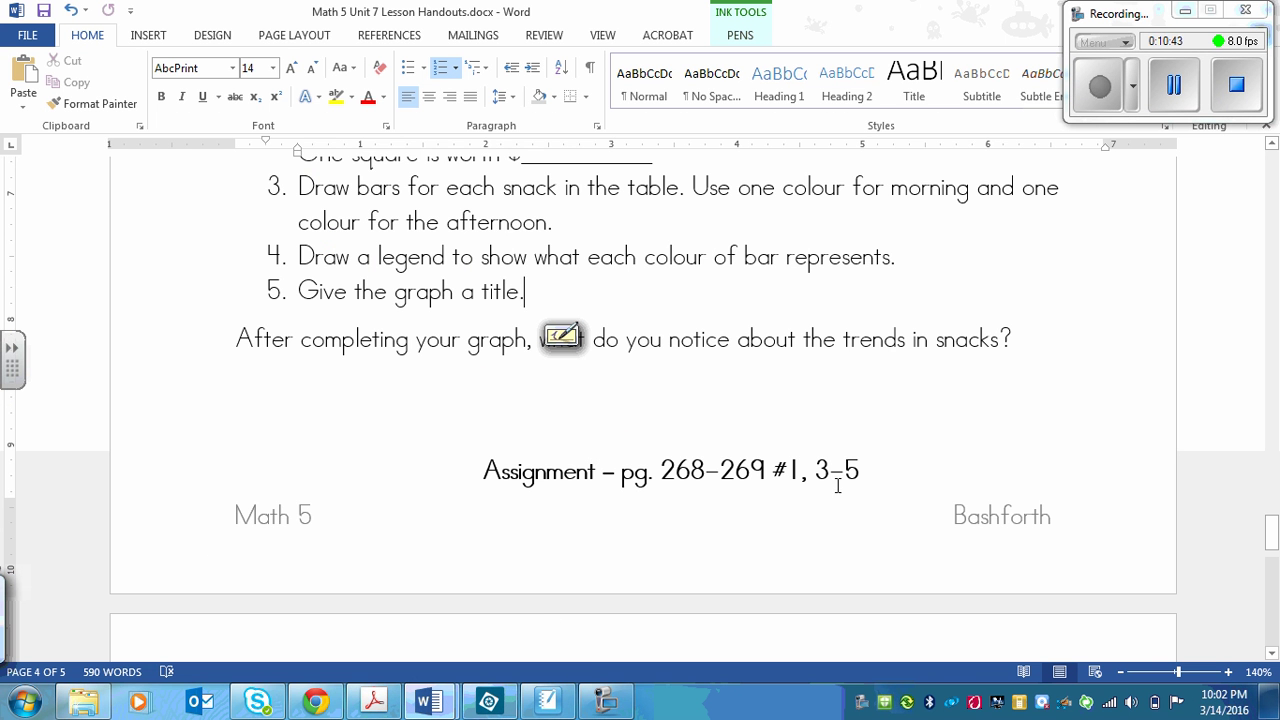